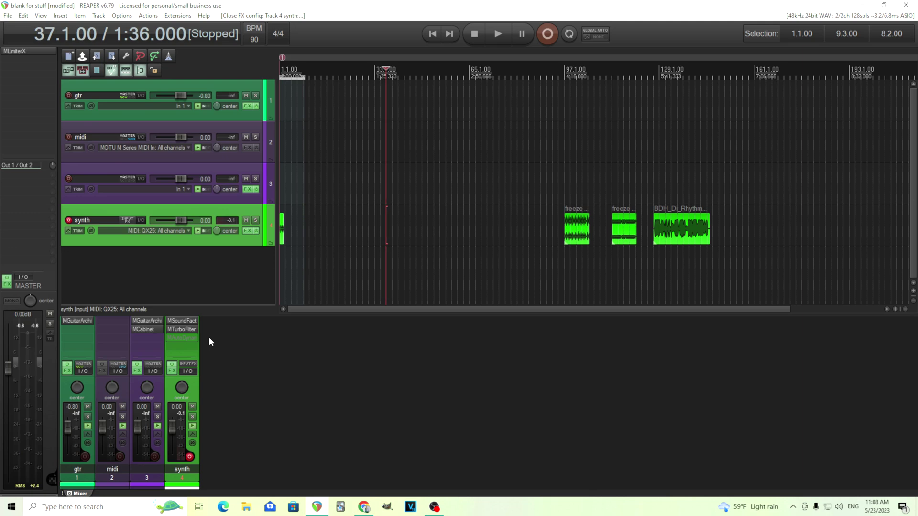
Inspect the MTurboFilter effect's LFO and envelope follower pages, then close it.
click(182, 329)
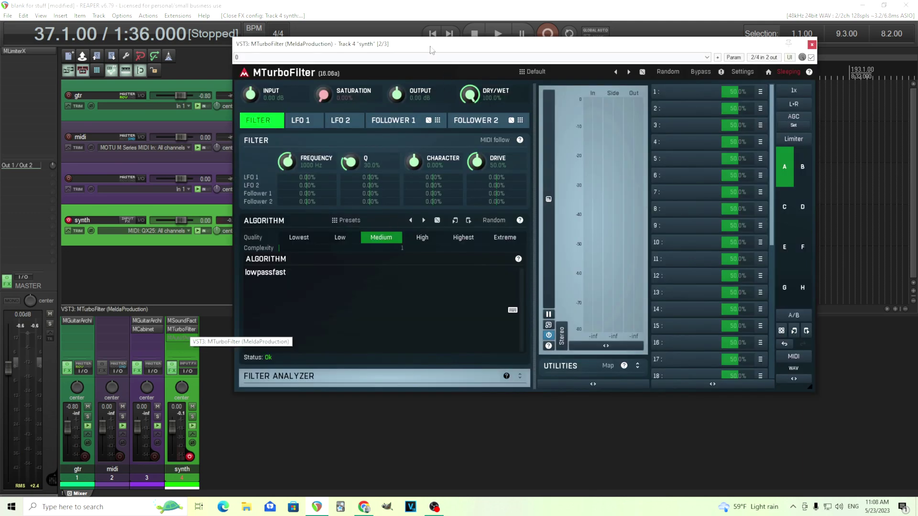
drag(433, 45, 423, 81)
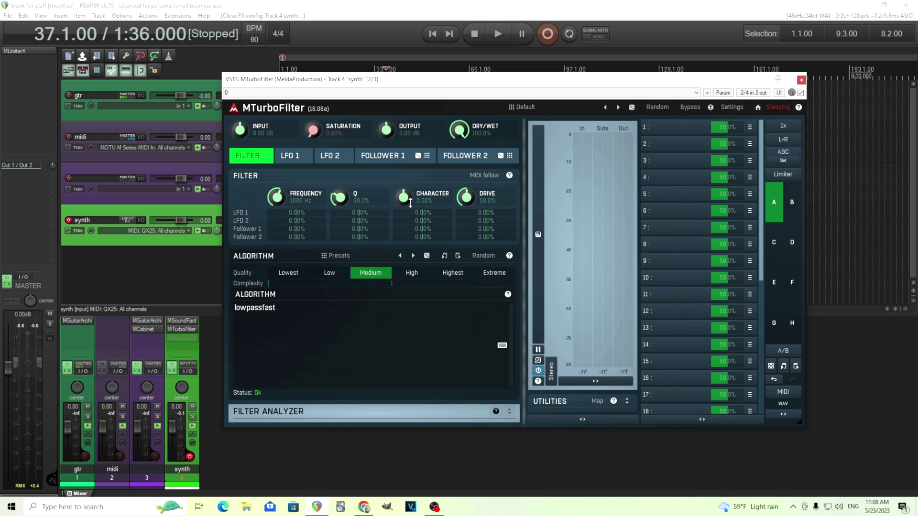
click(308, 161)
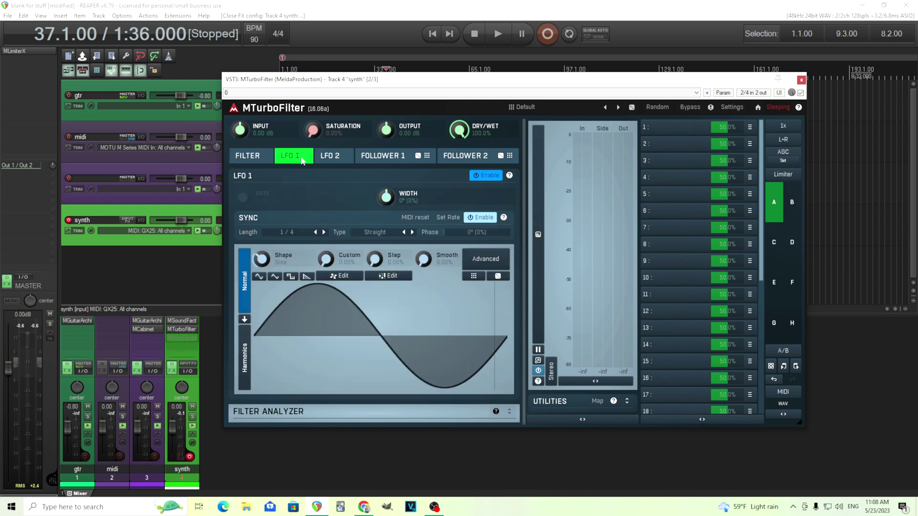
click(324, 161)
click(306, 159)
click(390, 159)
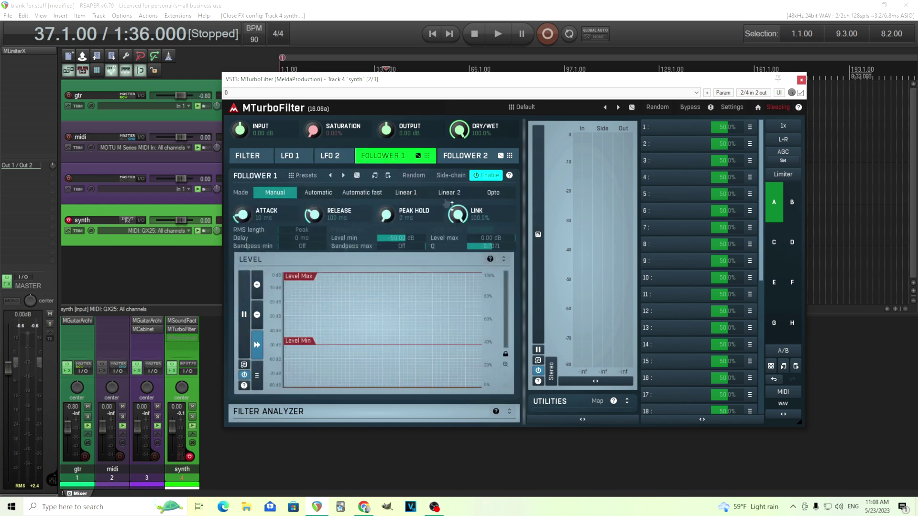
click(461, 161)
click(264, 158)
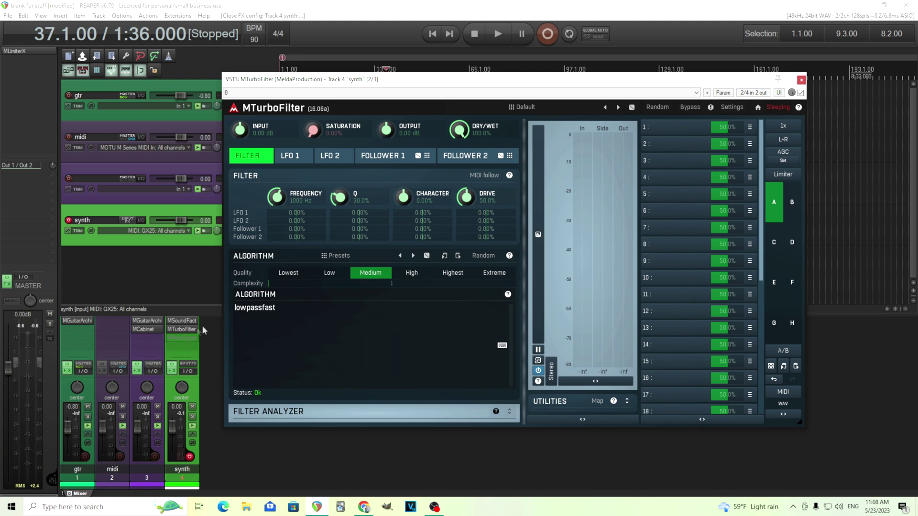
click(801, 80)
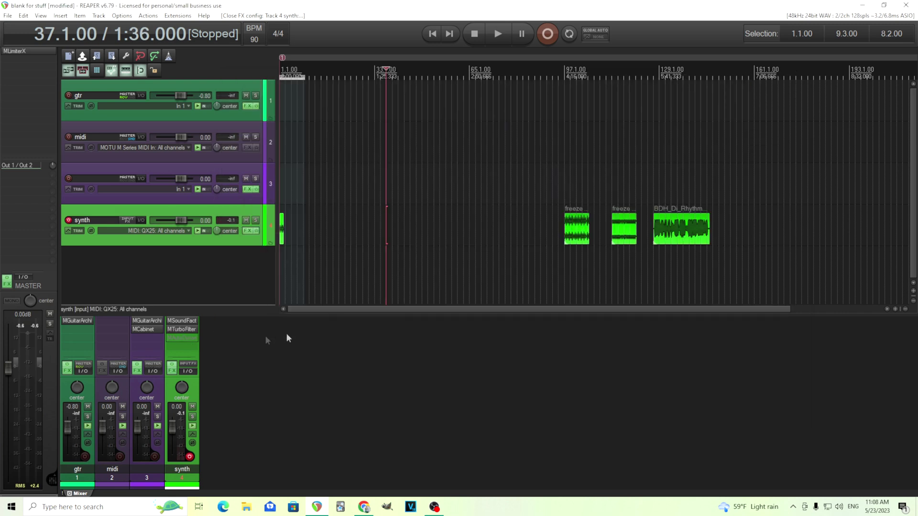
In MSoundFactory, add TurboFilter 1 below the Oscillator and pop its editor into a floating window.
click(180, 321)
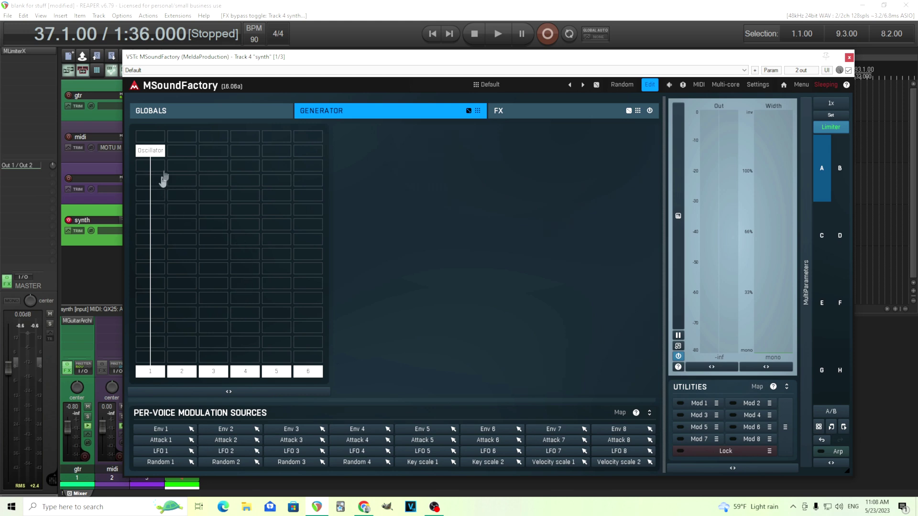
click(150, 150)
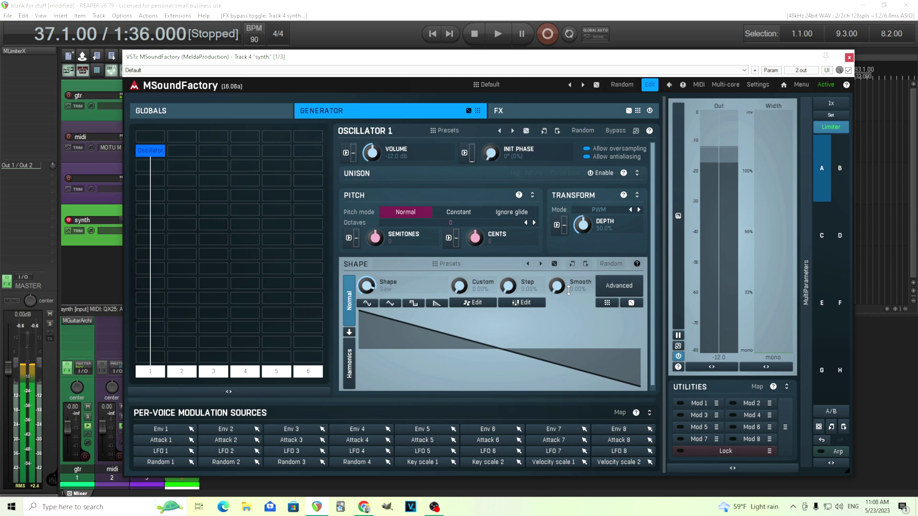
click(152, 205)
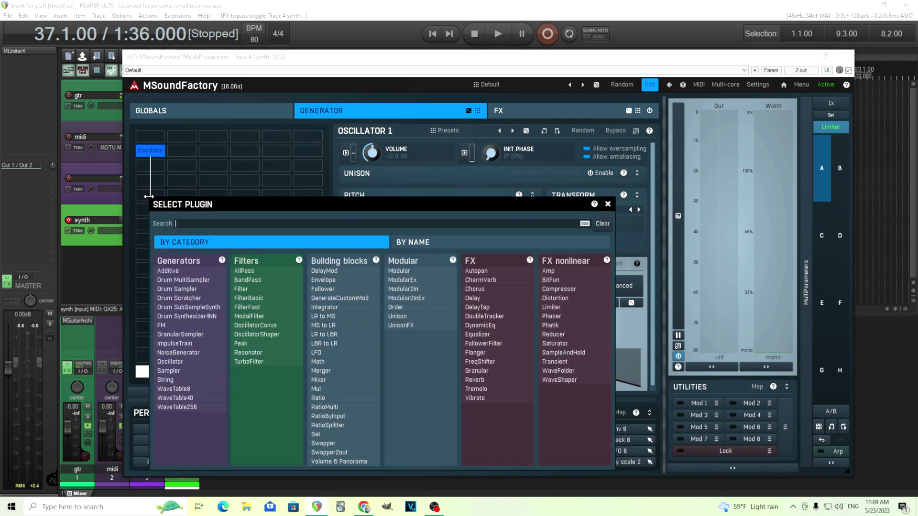
click(261, 364)
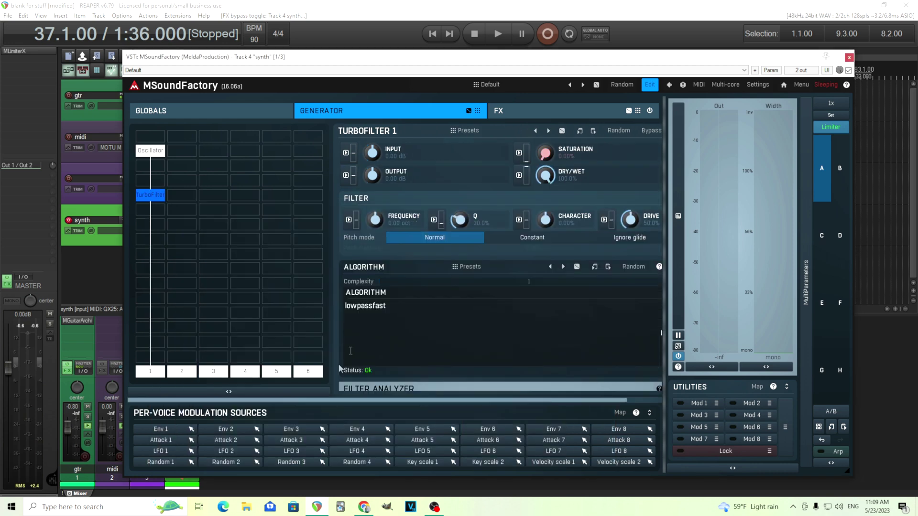
scroll(573, 399, right, 2)
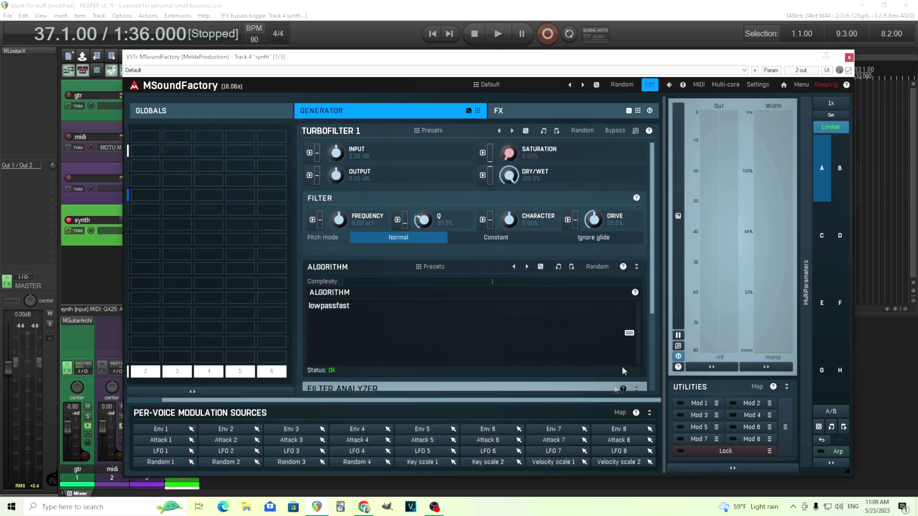
click(635, 132)
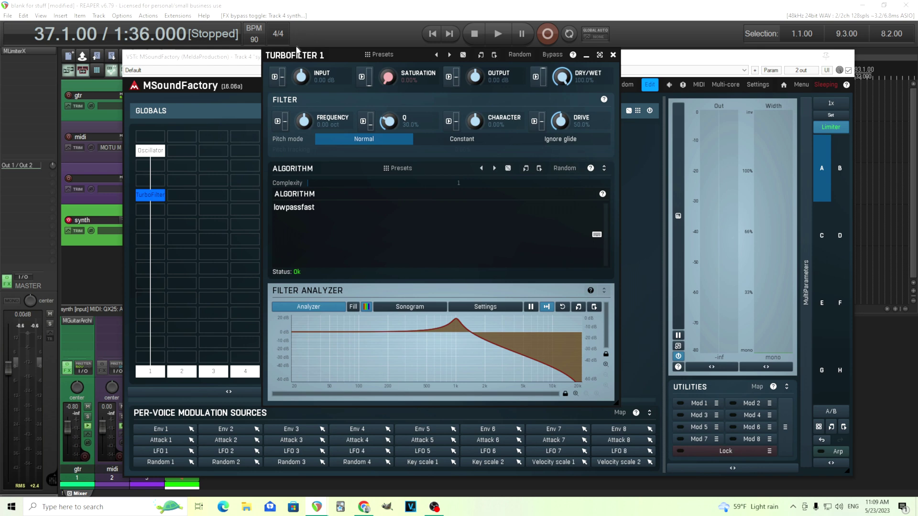
mouse_move(291, 56)
mouse_down()
mouse_move(280, 56)
mouse_move(289, 58)
mouse_up()
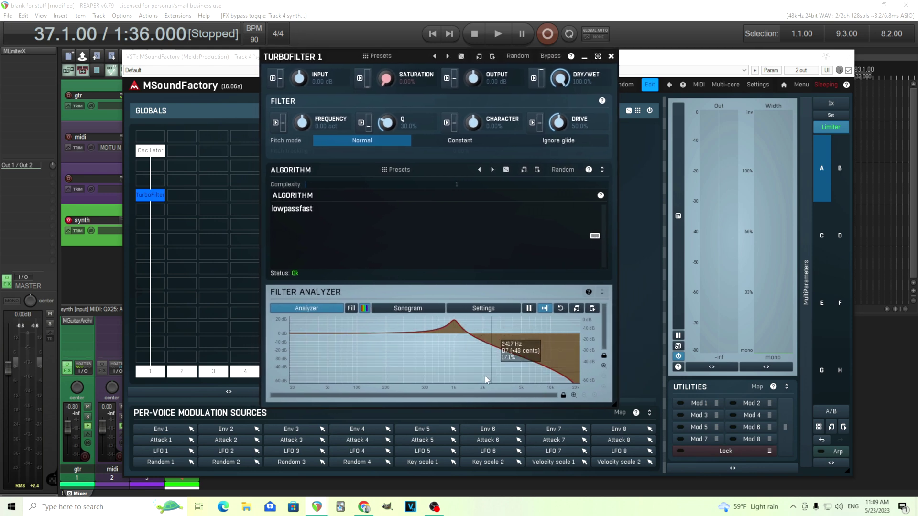
drag(295, 62, 310, 98)
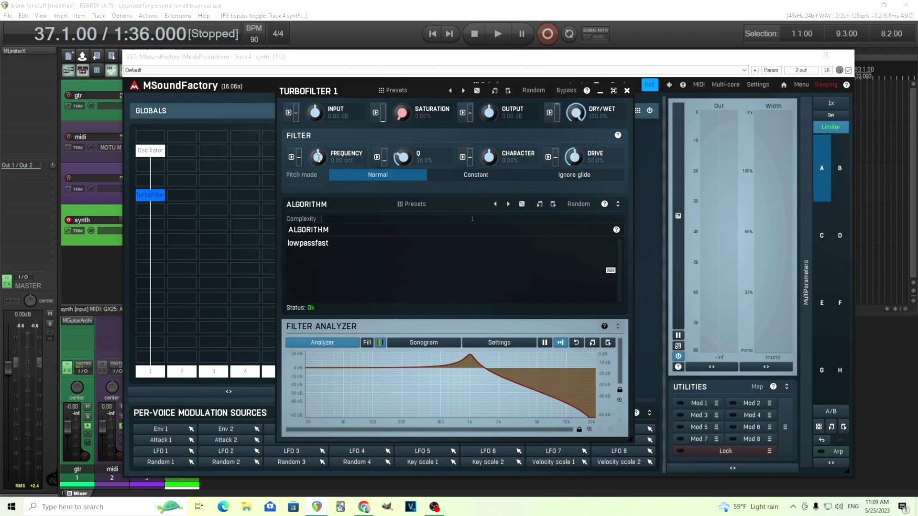
mouse_move(319, 158)
mouse_down()
mouse_move(319, 138)
mouse_move(319, 158)
mouse_up()
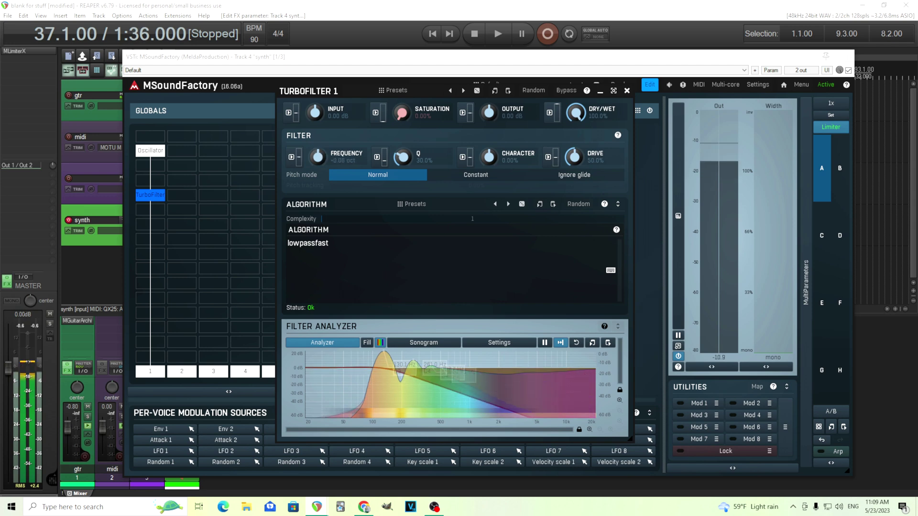
drag(402, 157, 402, 138)
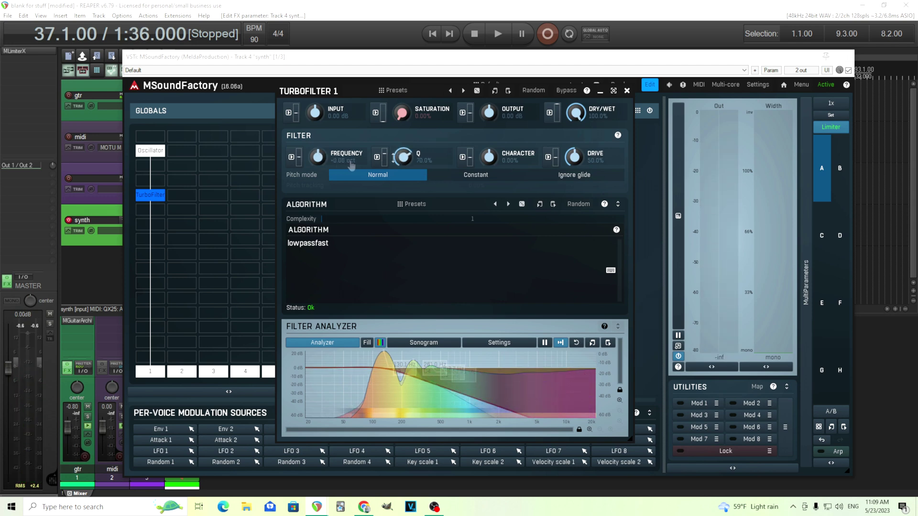
scroll(318, 156, up, 3)
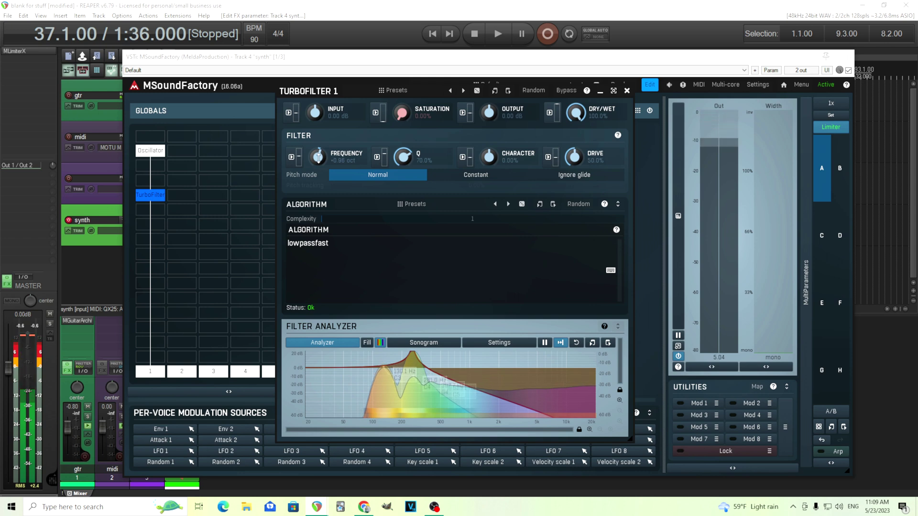
key(ctrl+z)
key(ctrl+z)
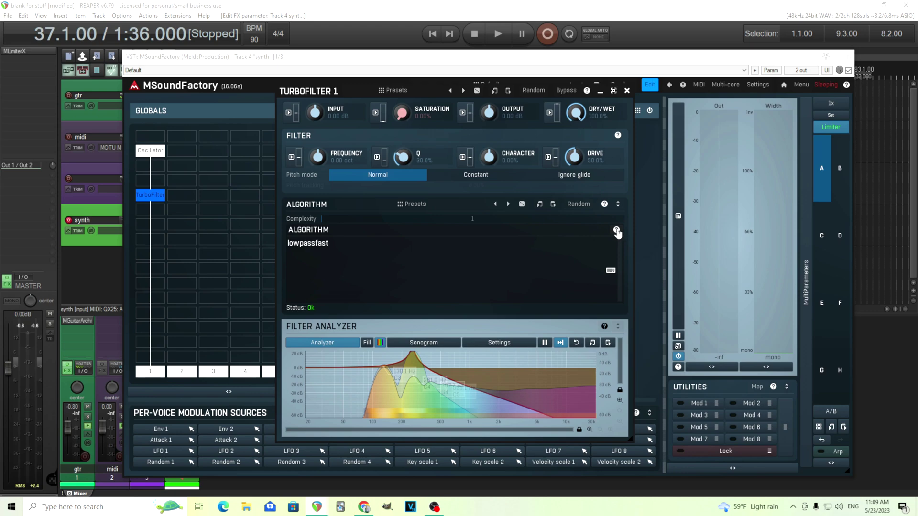
Read the algorithm help down to the lpfast / lowpassfast description, then close it.
click(616, 231)
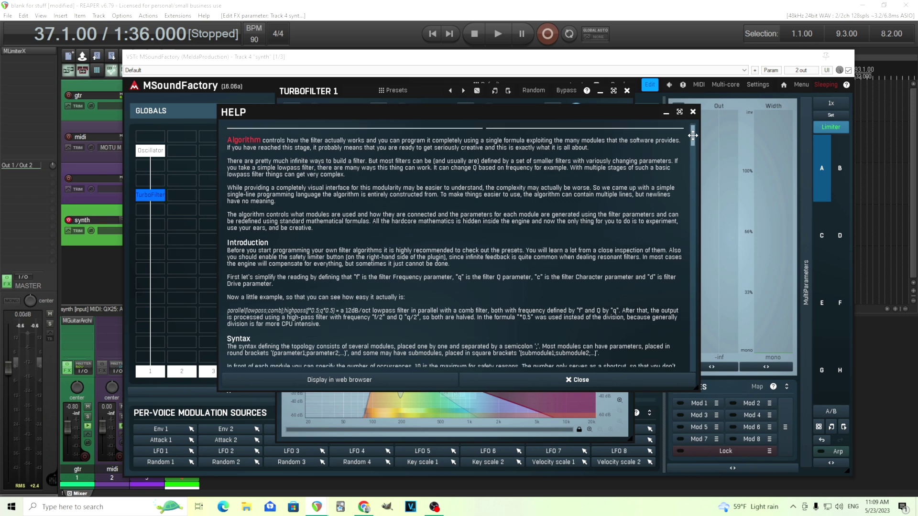
drag(692, 135, 689, 139)
scroll(666, 159, down, 3)
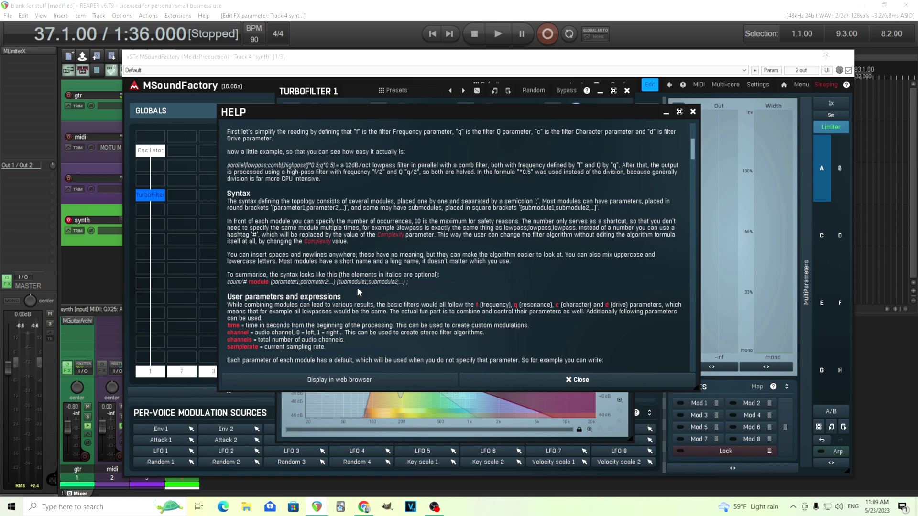
scroll(331, 275, down, 2)
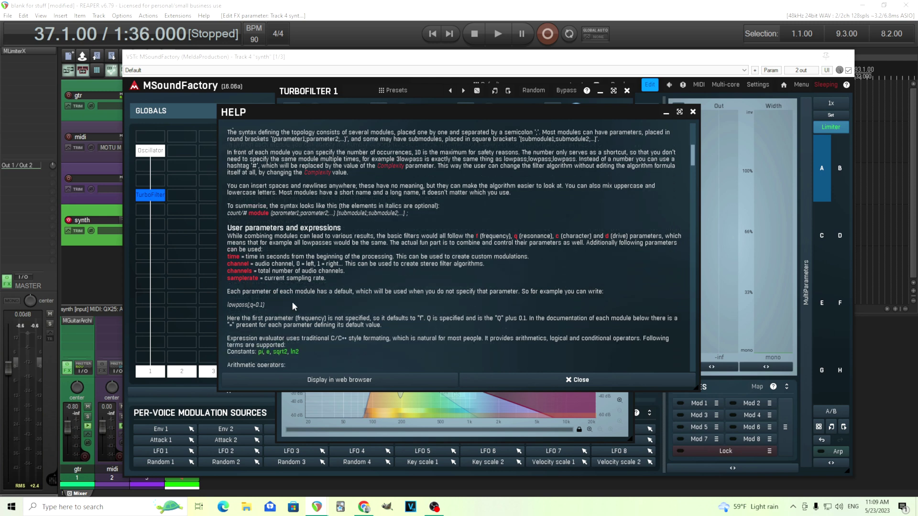
scroll(291, 302, down, 3)
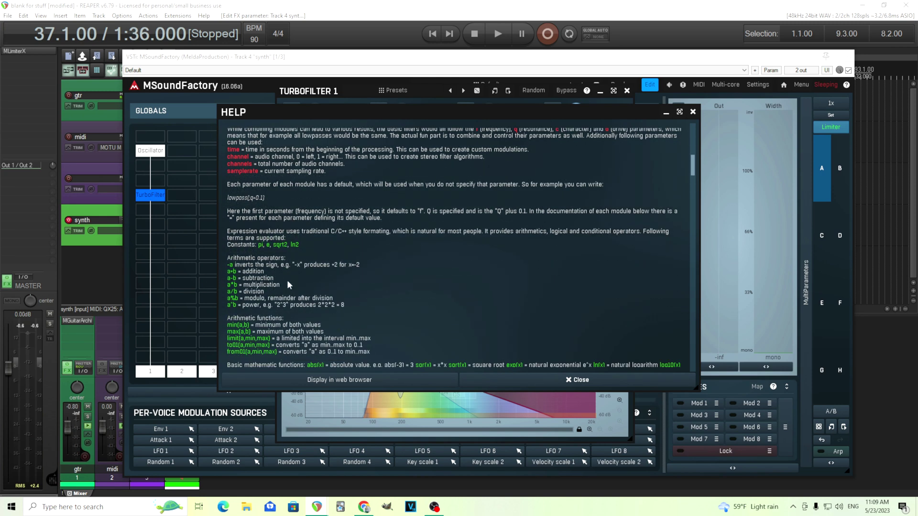
scroll(325, 325, down, 2)
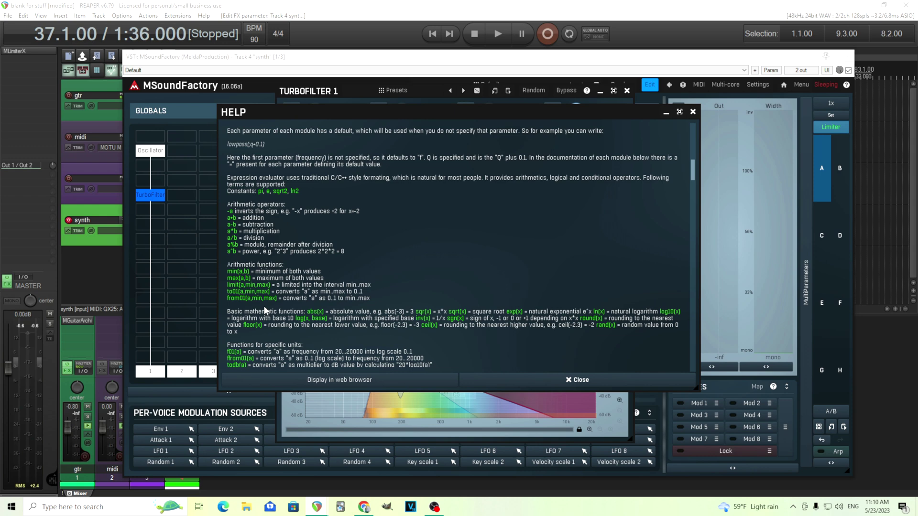
scroll(264, 310, down, 2)
scroll(302, 295, down, 2)
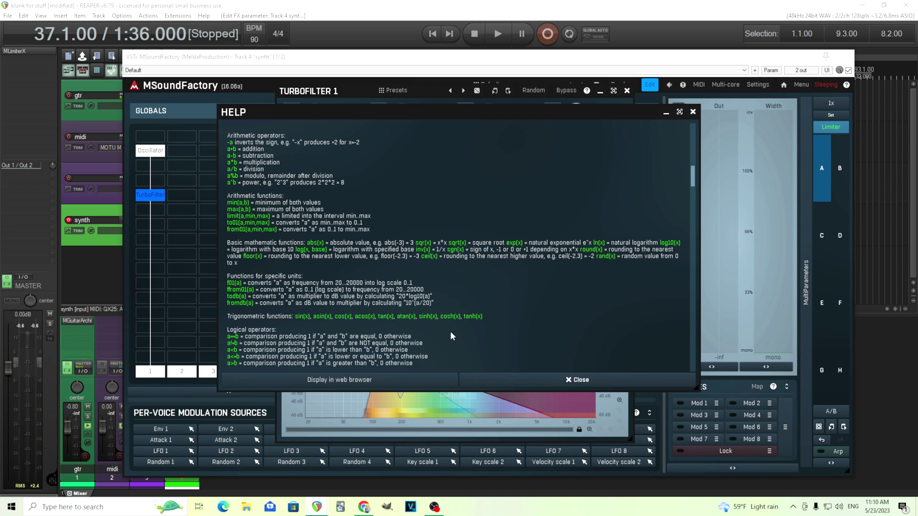
scroll(450, 331, down, 10)
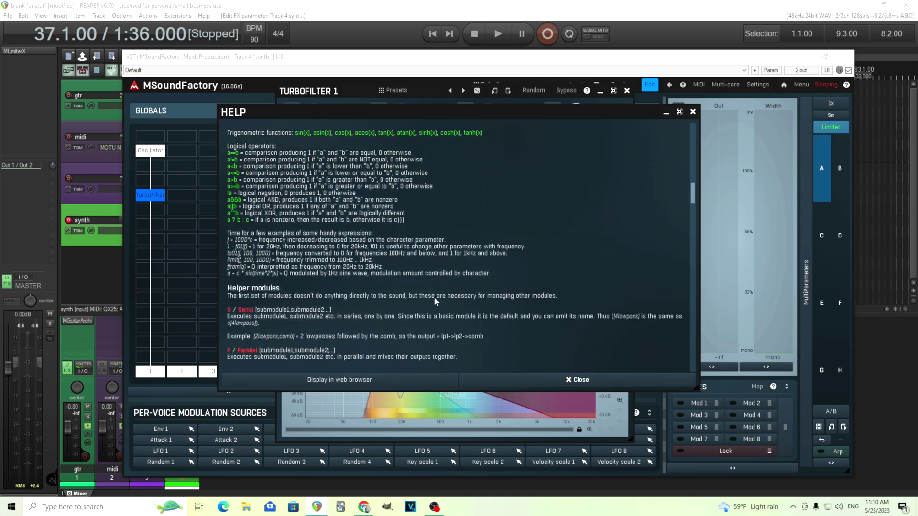
scroll(434, 297, down, 7)
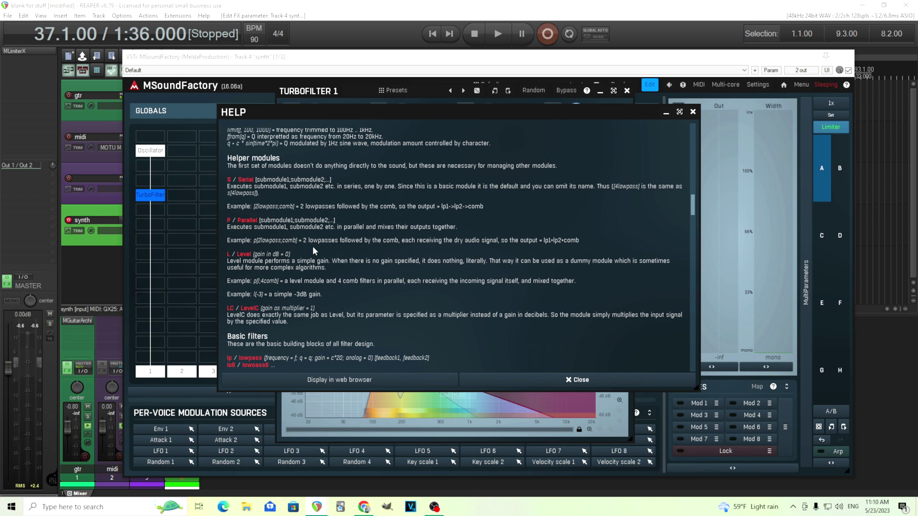
scroll(299, 258, down, 1)
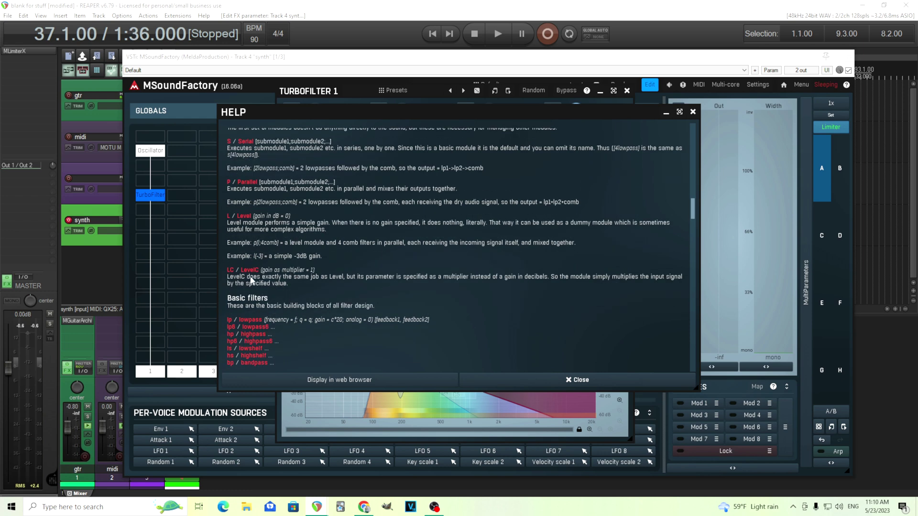
scroll(341, 289, down, 1)
scroll(341, 285, down, 2)
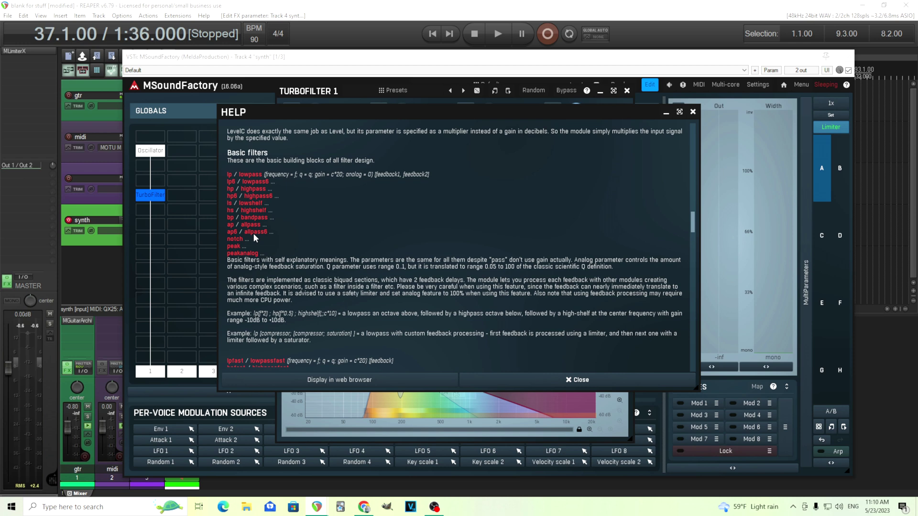
scroll(254, 230, down, 5)
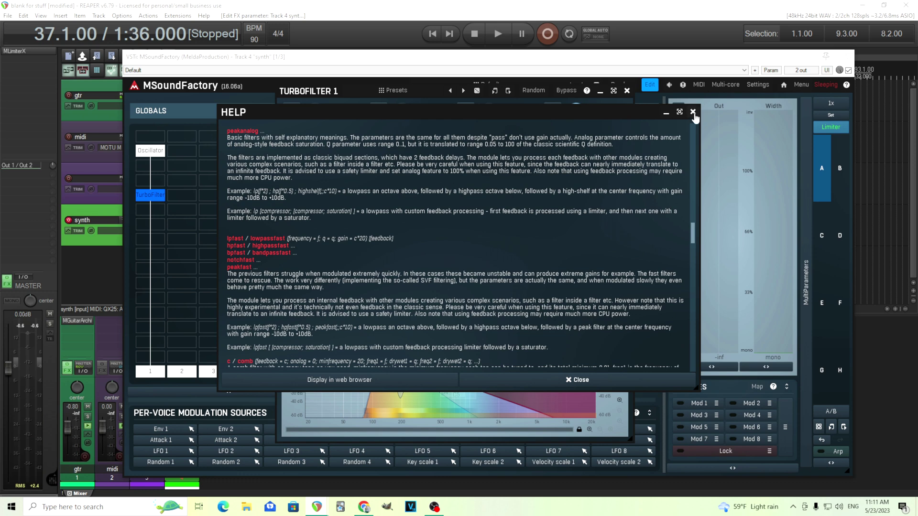
click(692, 112)
Trim the algorithm text from 'lowpassfast' to 'lowpass'.
click(336, 244)
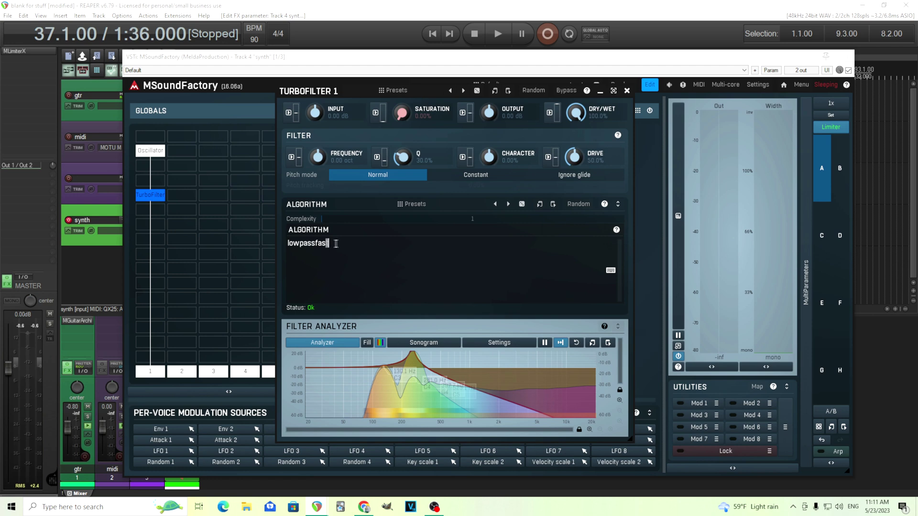
key(shift+Left)
key(shift+Left)
key(shift+Left)
key(BackSpace)
Set output to -3.65 dB, frequency to +0.90 oct, Q to 30%, and pitch mode Constant.
scroll(407, 157, up, 2)
scroll(403, 158, up, 2)
scroll(317, 156, up, 3)
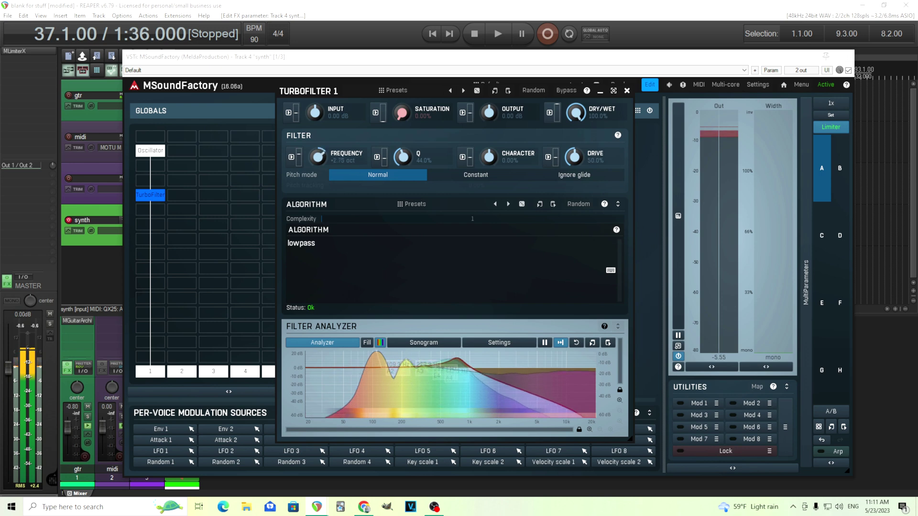
scroll(317, 156, up, 1)
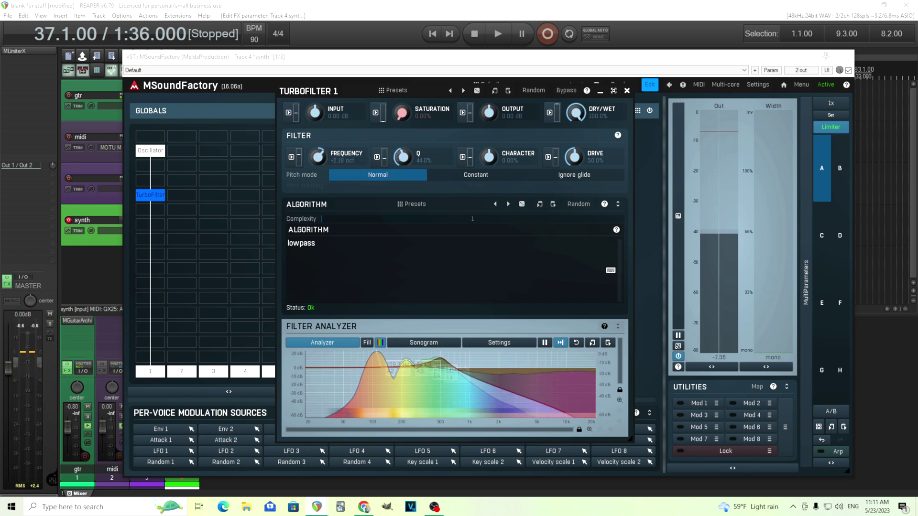
scroll(403, 157, up, 4)
scroll(402, 157, up, 1)
scroll(488, 112, down, 3)
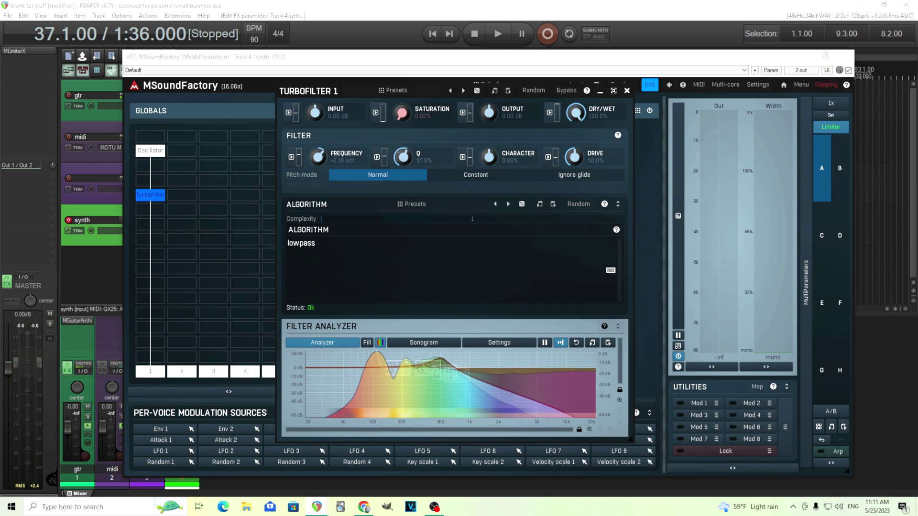
scroll(404, 159, up, 2)
drag(343, 165, 322, 155)
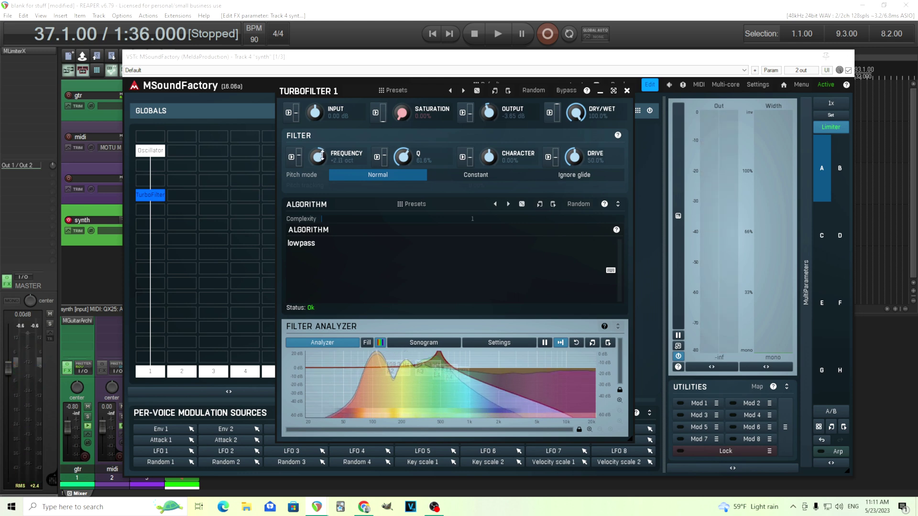
drag(401, 157, 401, 172)
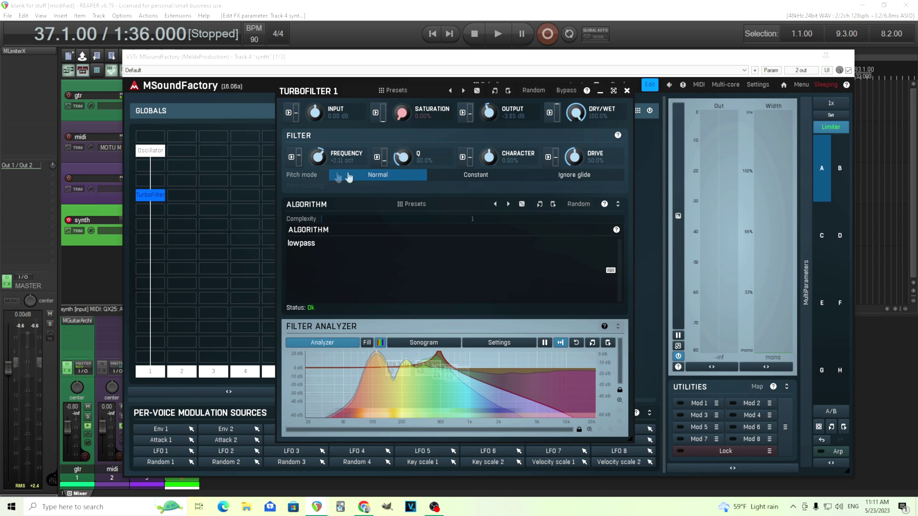
click(463, 177)
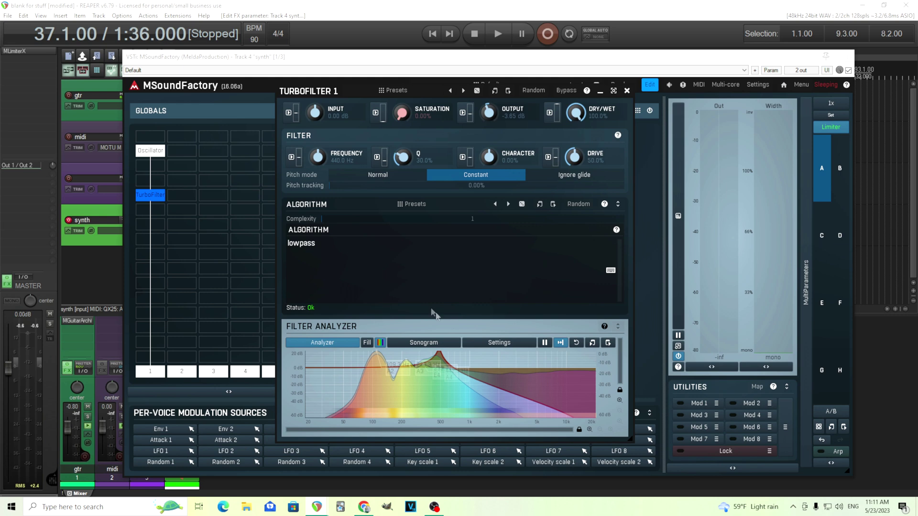
Edit the Algorithm box so 'lowpass' becomes 'lpfast', followed by an opening bracket.
click(329, 244)
mouse_move(287, 243)
mouse_down()
mouse_move(320, 243)
mouse_move(304, 243)
mouse_up()
key(BackSpace)
key(BackSpace)
key(BackSpace)
key(BackSpace)
text(lp)
text(fjkdshk)
key(BackSpace)
key(BackSpace)
key(BackSpace)
key(BackSpace)
key(BackSpace)
key(BackSpace)
key(BackSpace)
text(fast)
text(()
View the help's Basic filters reference with the help moved aside, then close it.
click(604, 204)
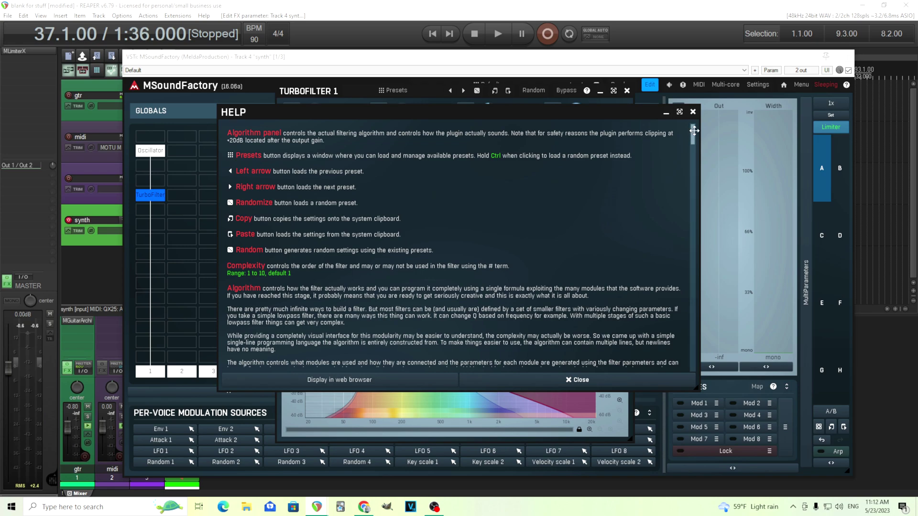
drag(693, 134, 687, 227)
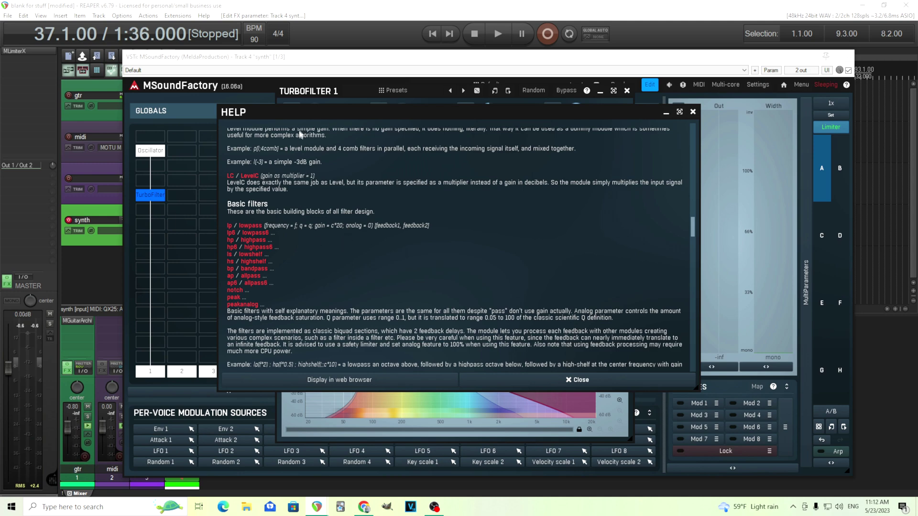
drag(344, 112, 362, 258)
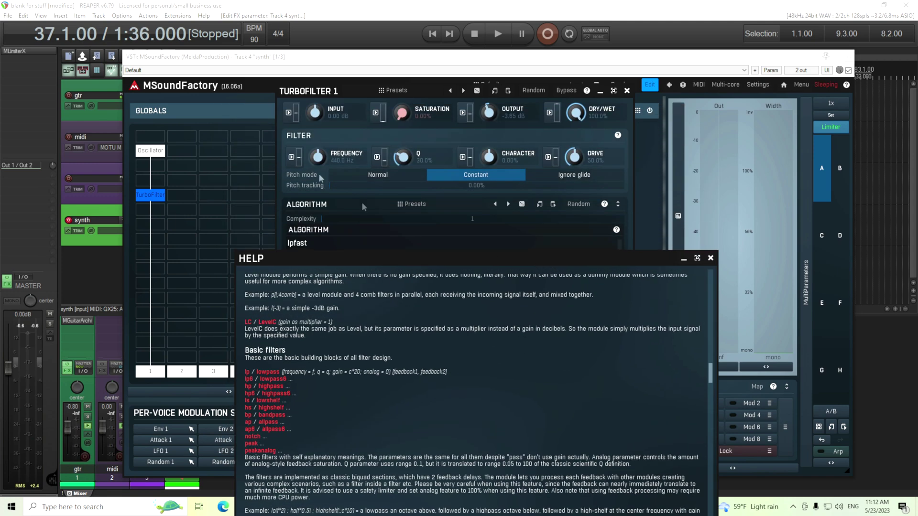
click(320, 160)
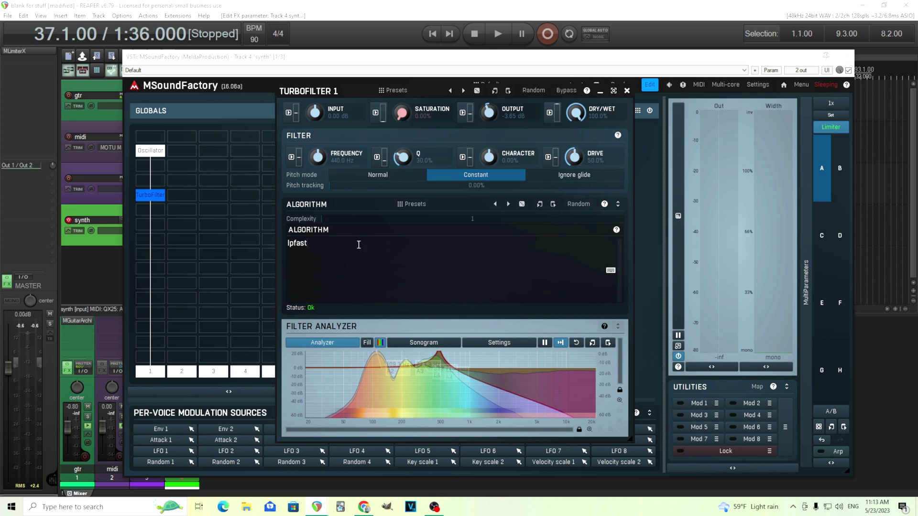
Complete the algorithm as lpfast(f;q), test the Frequency knob, try f/2, then revert to f.
text((f;q))
mouse_move(333, 167)
mouse_down()
mouse_move(332, 139)
mouse_move(332, 167)
mouse_up()
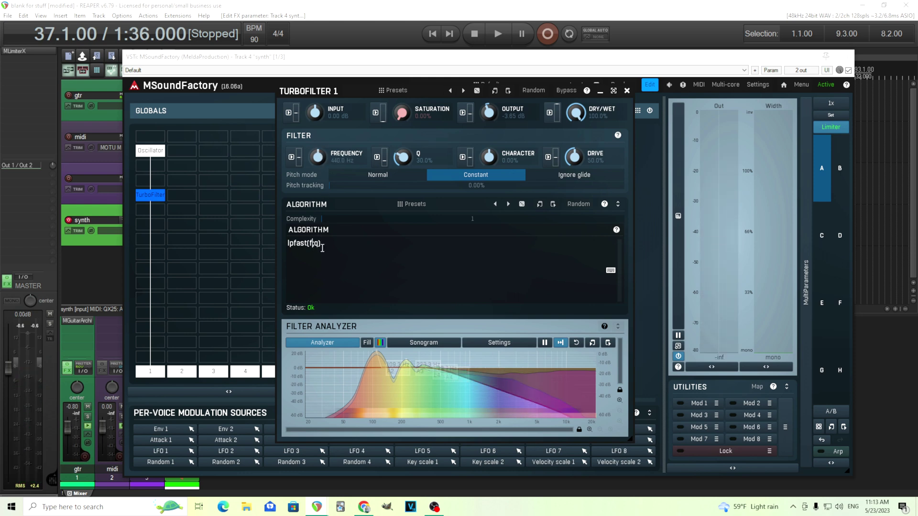
text(/2)
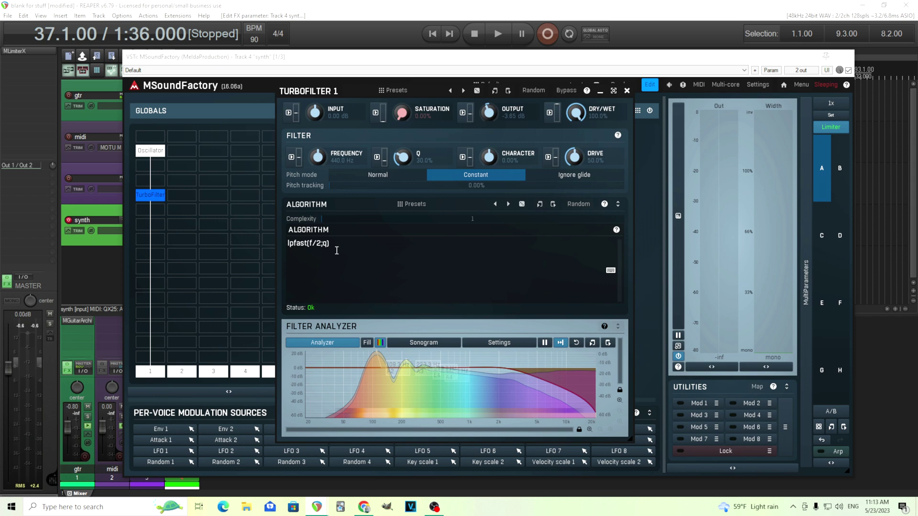
key(BackSpace)
key(BackSpace)
key(BackSpace)
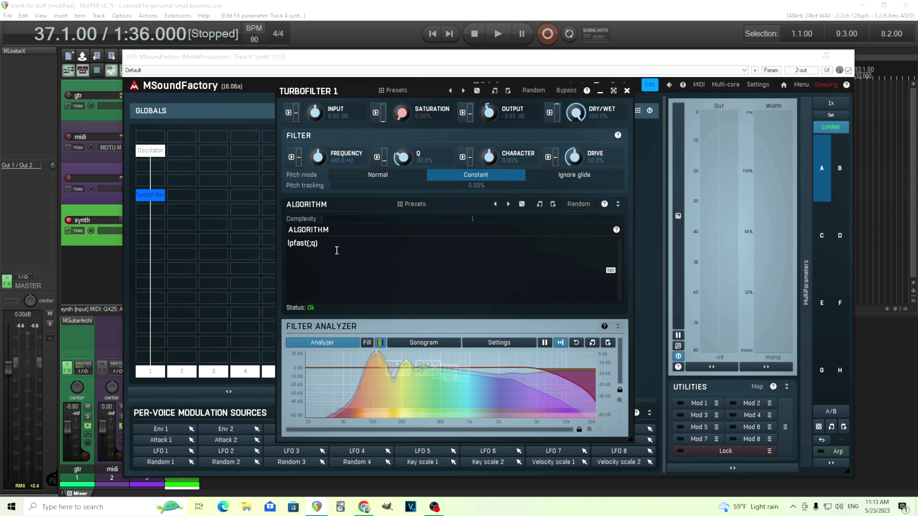
text(f)
click(605, 204)
drag(692, 138, 696, 231)
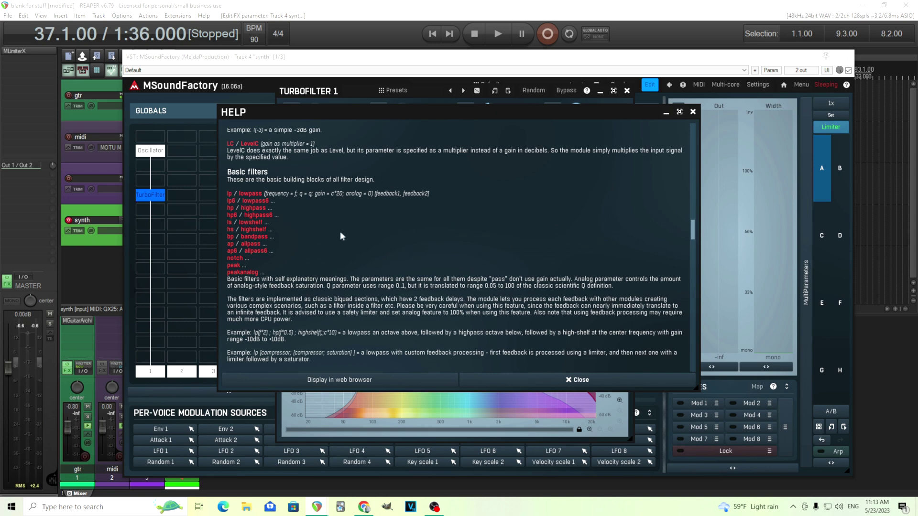
scroll(340, 231, down, 5)
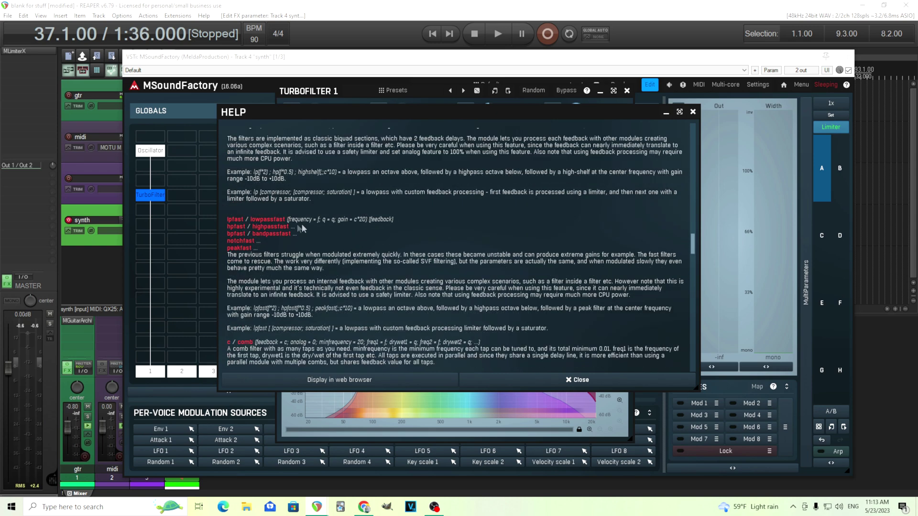
click(571, 380)
Raise the filter Q and pull the frequency down to around 218 Hz, then nudge it up.
click(328, 245)
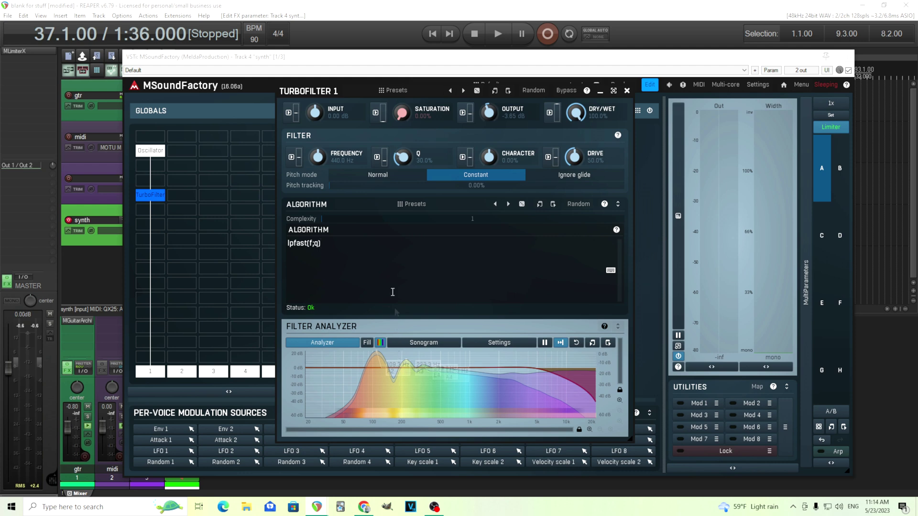
drag(403, 158, 403, 137)
drag(318, 156, 318, 172)
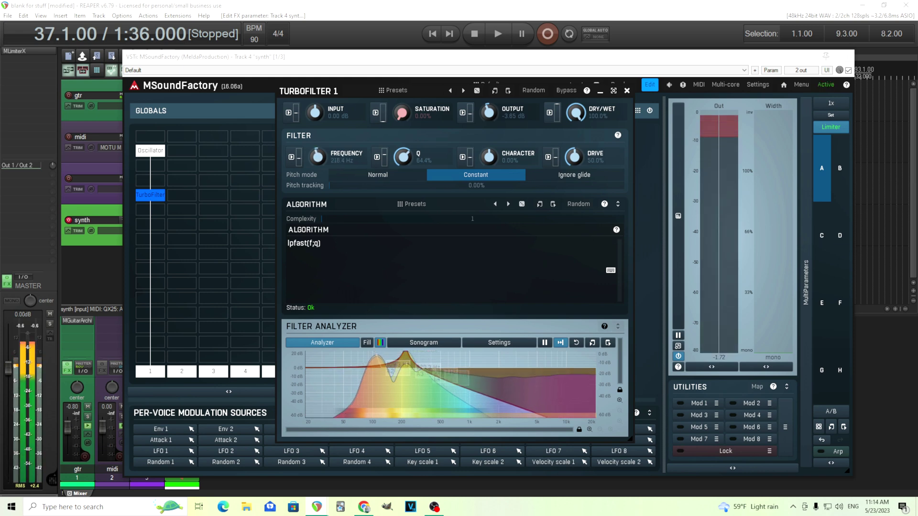
drag(317, 172, 318, 165)
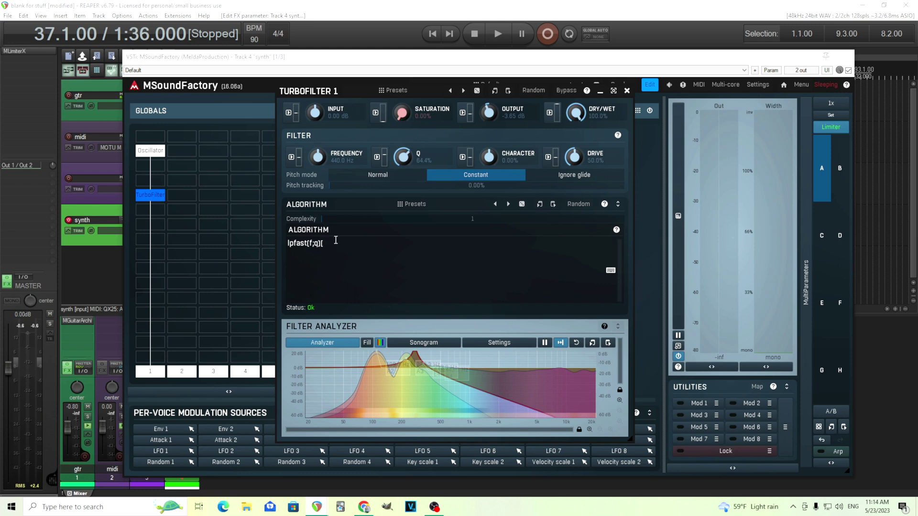
Add hp6(200) after lpfast(f;q) in the algorithm as the feedback stage.
text(hp6)
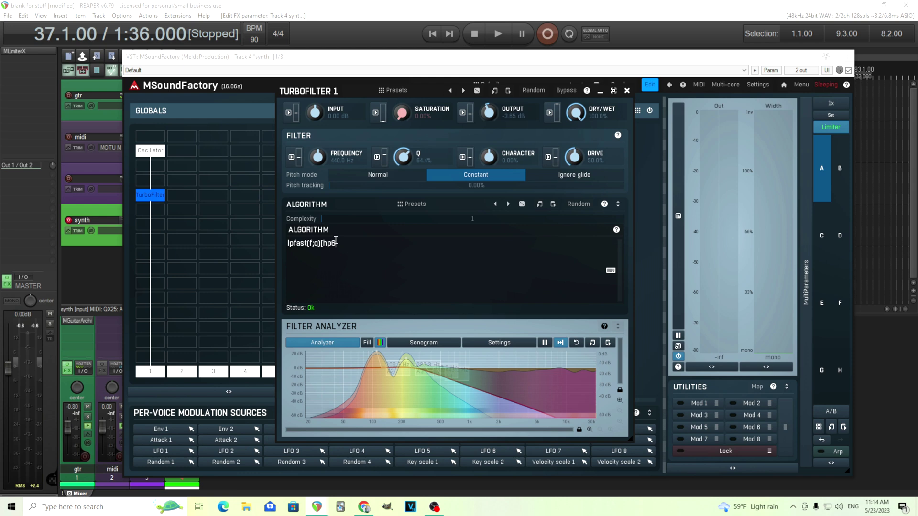
text((200)
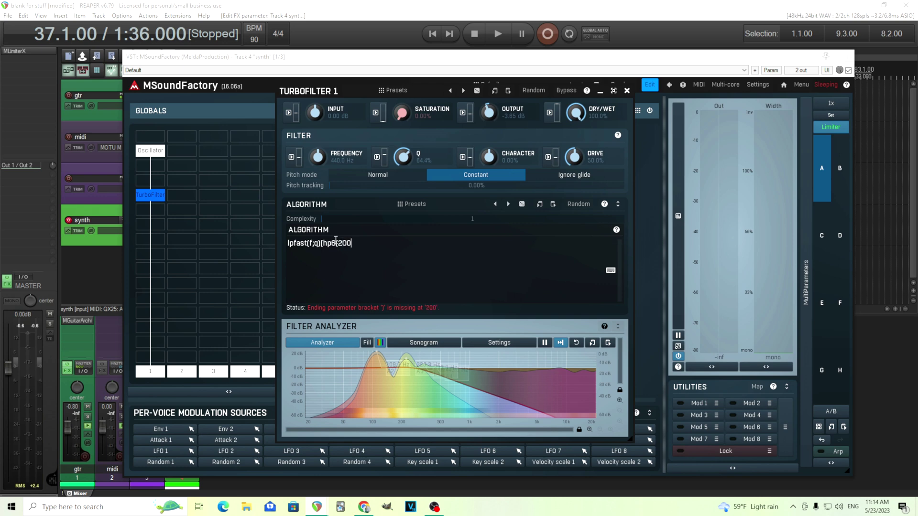
text())
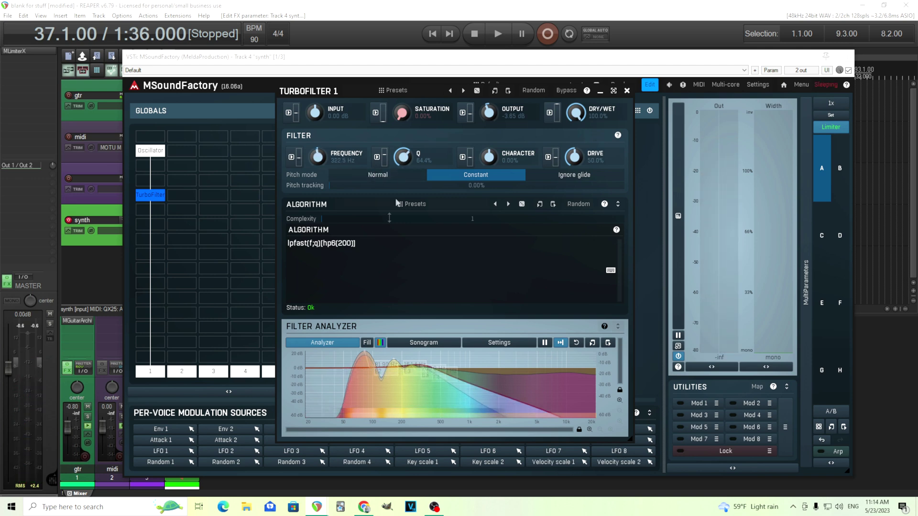
Remove the [hp6(200)] feedback to audition, paste it back, and raise frequency to about 600 Hz.
drag(382, 248, 330, 245)
right_click(323, 245)
click(344, 258)
key(BackSpace)
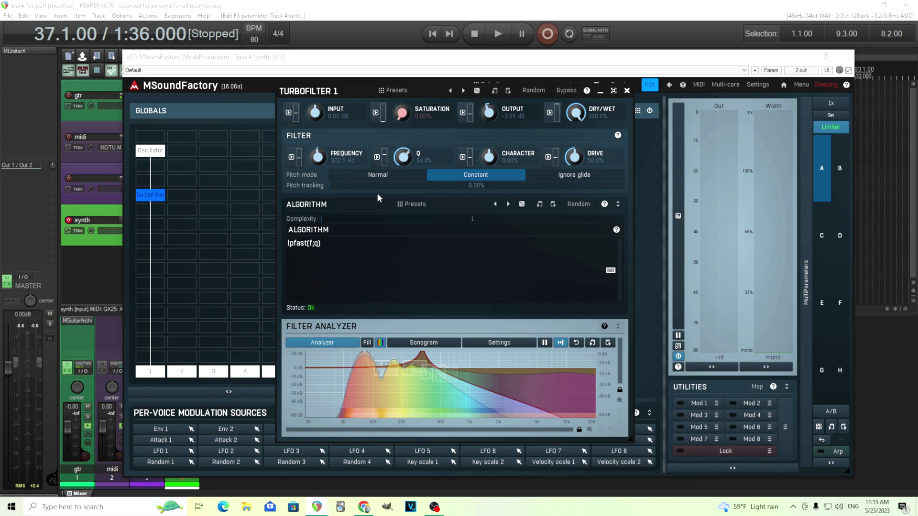
scroll(318, 156, down, 3)
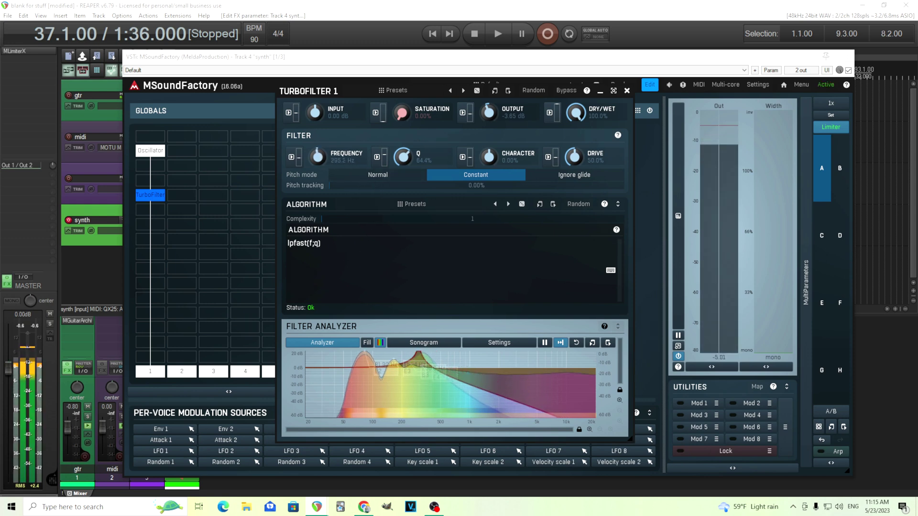
scroll(317, 156, down, 1)
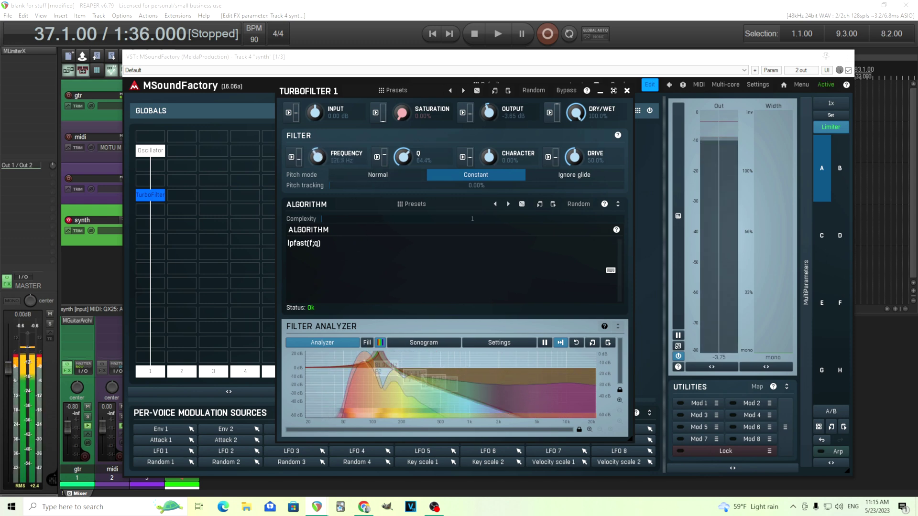
scroll(317, 155, up, 10)
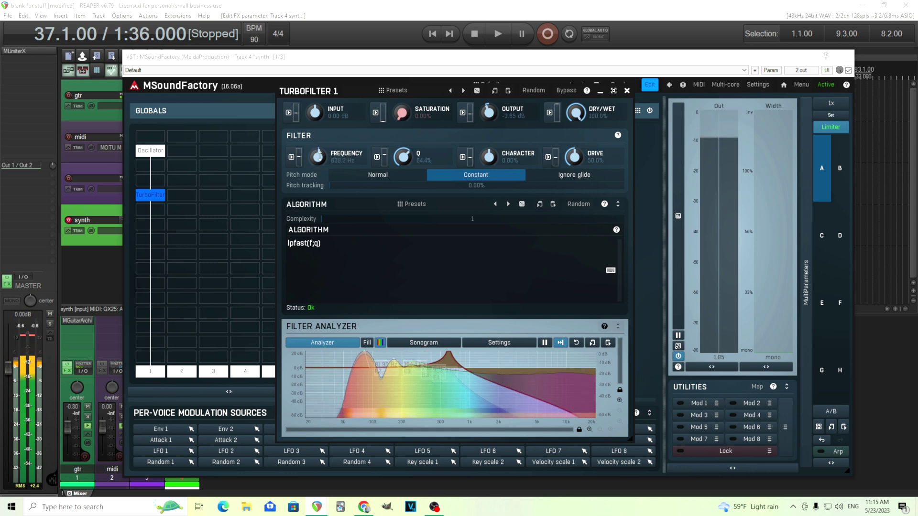
right_click(342, 245)
click(366, 263)
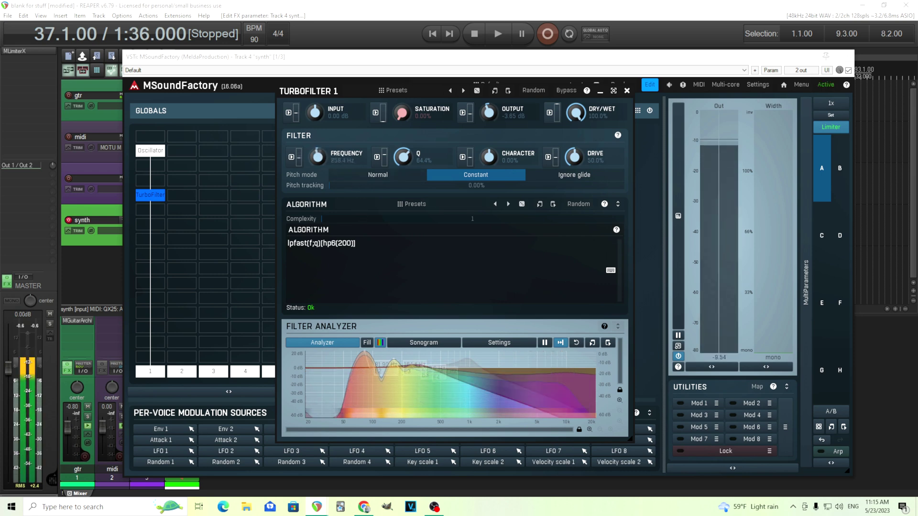
drag(319, 162, 319, 153)
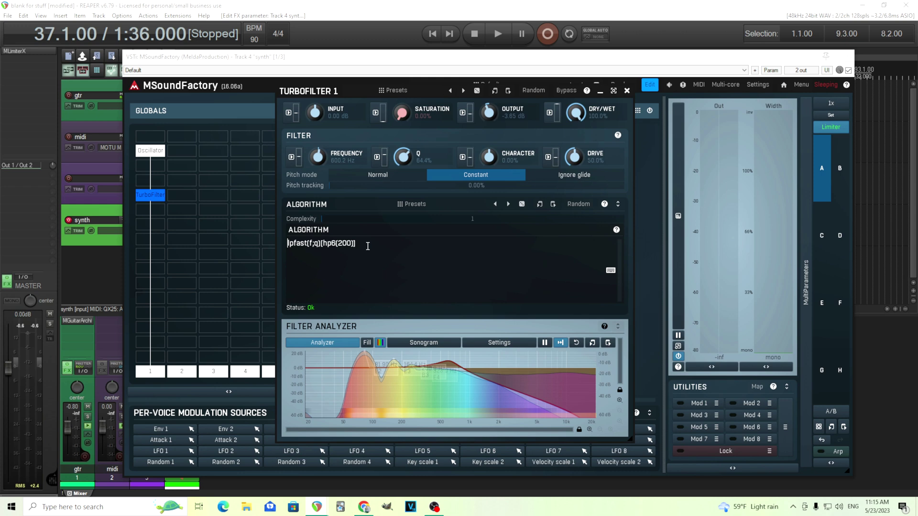
Prefix the algorithm with 'sat;', then read the help's expression examples and close it.
text(sat;)
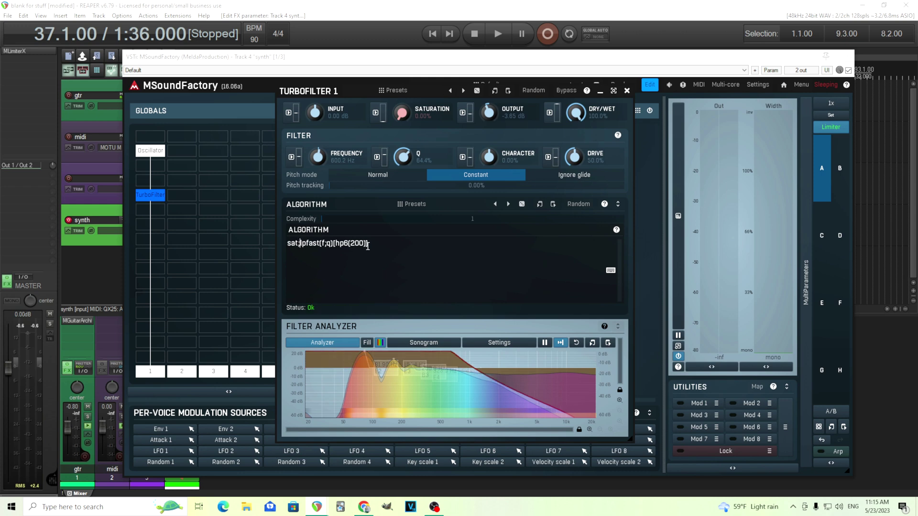
click(604, 204)
drag(690, 138, 717, 270)
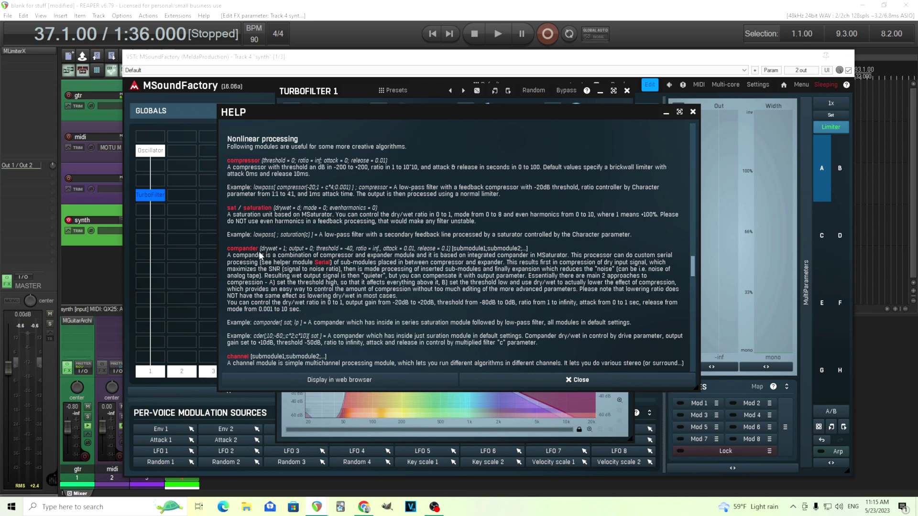
scroll(259, 251, down, 4)
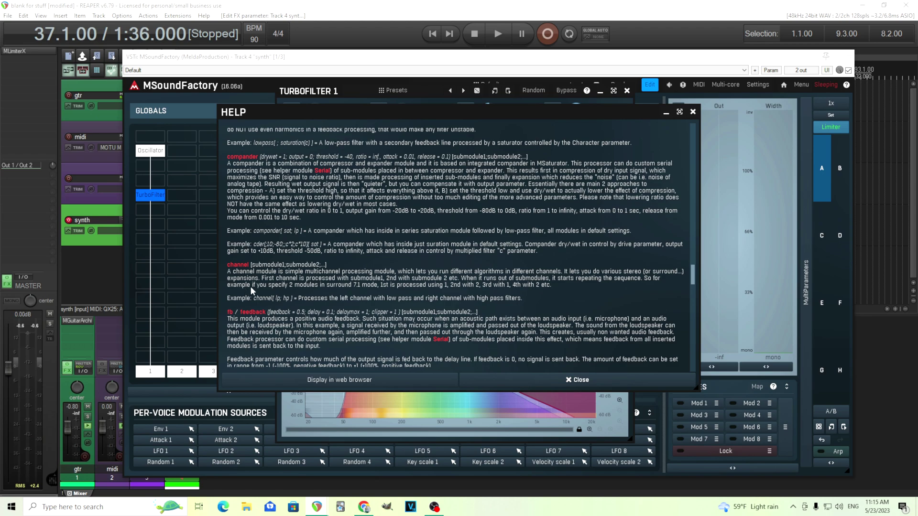
scroll(251, 287, down, 3)
scroll(268, 260, down, 4)
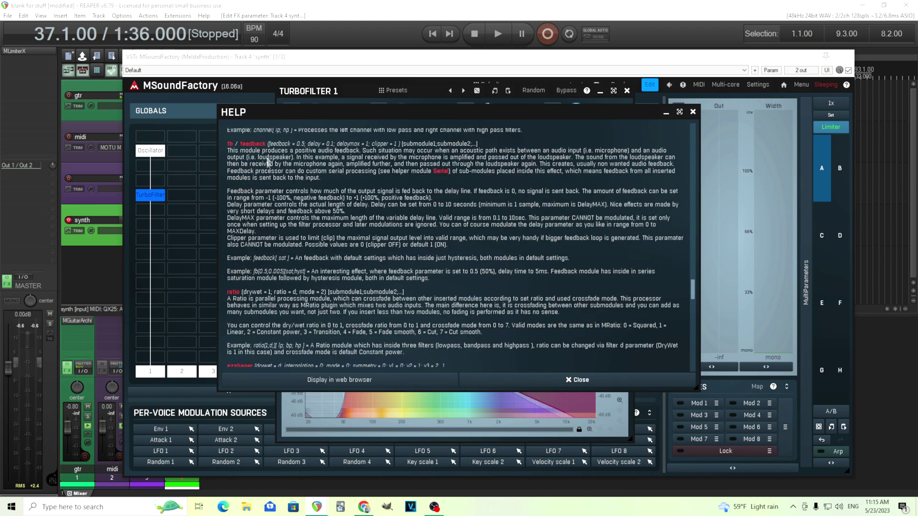
scroll(255, 308, down, 2)
scroll(274, 264, down, 6)
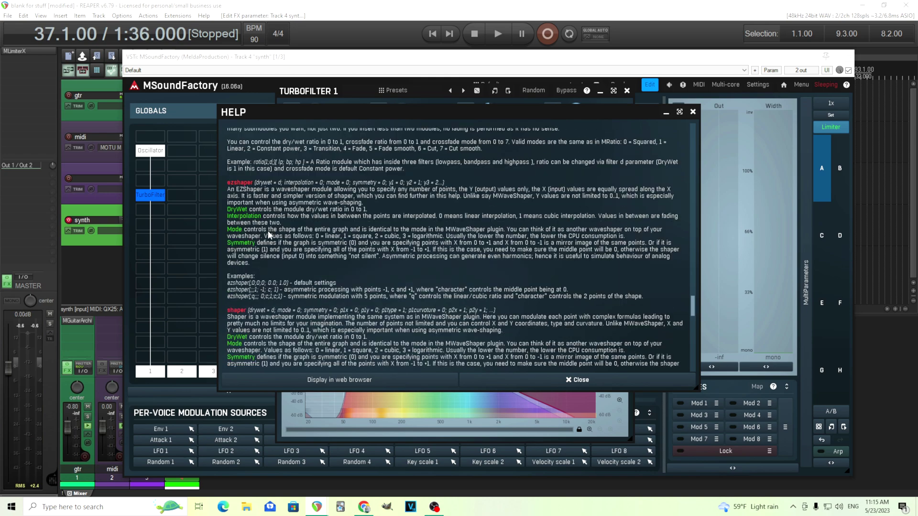
scroll(268, 211, down, 4)
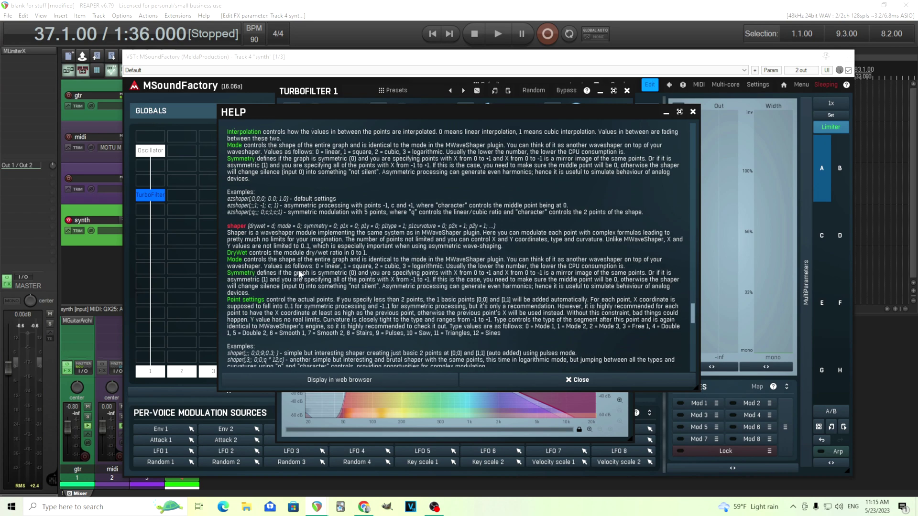
scroll(300, 273, down, 4)
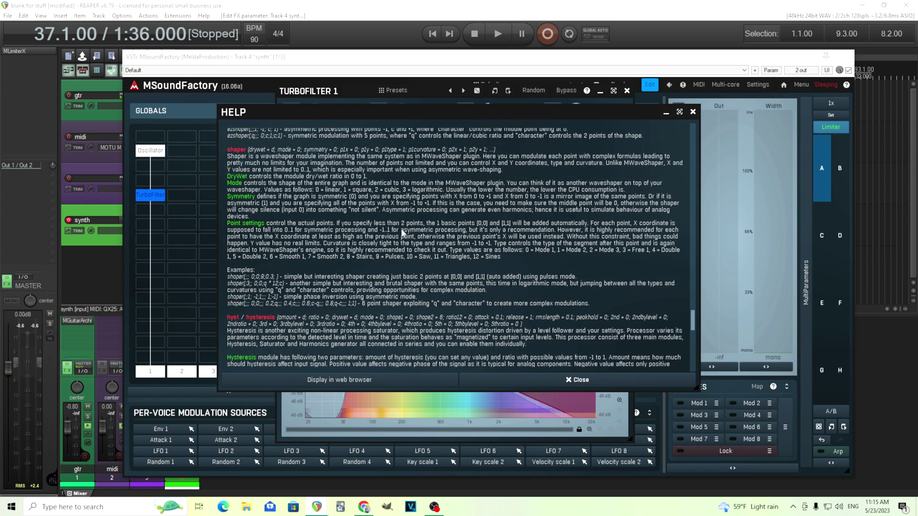
scroll(403, 234, down, 5)
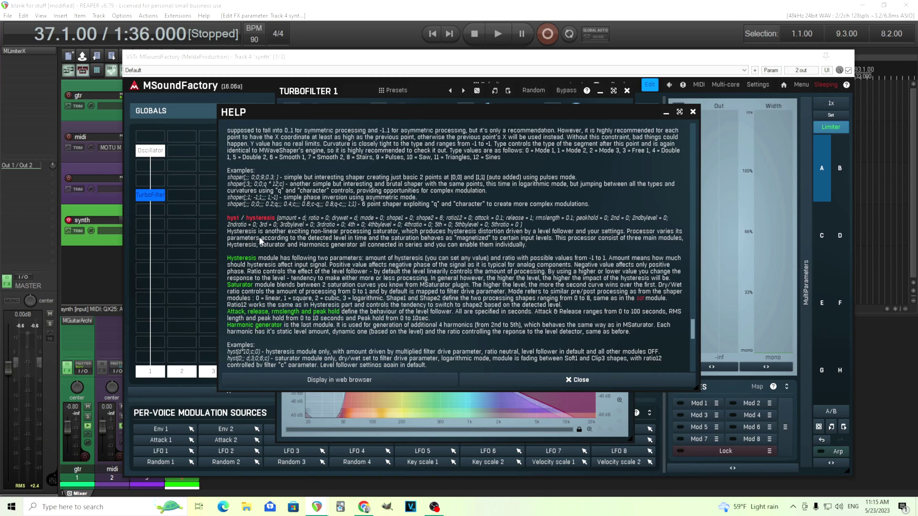
scroll(260, 241, down, 10)
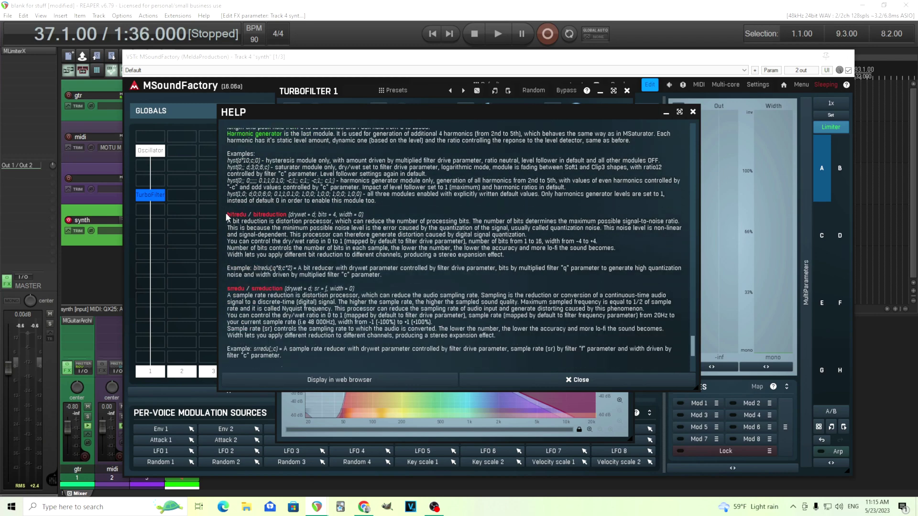
scroll(286, 291, down, 6)
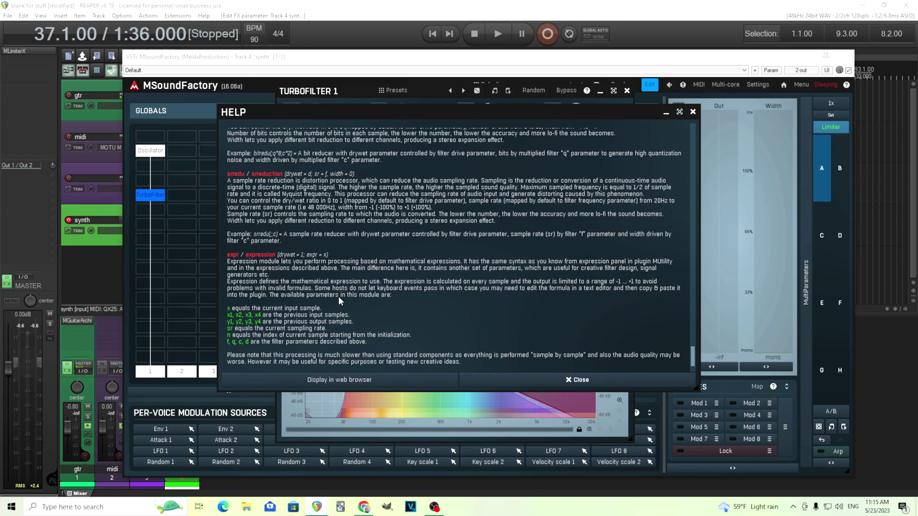
scroll(270, 269, down, 3)
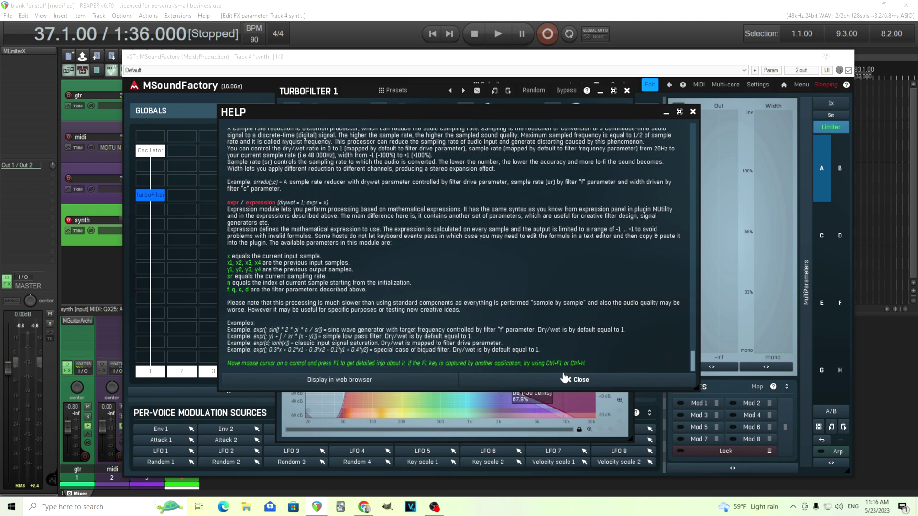
click(565, 378)
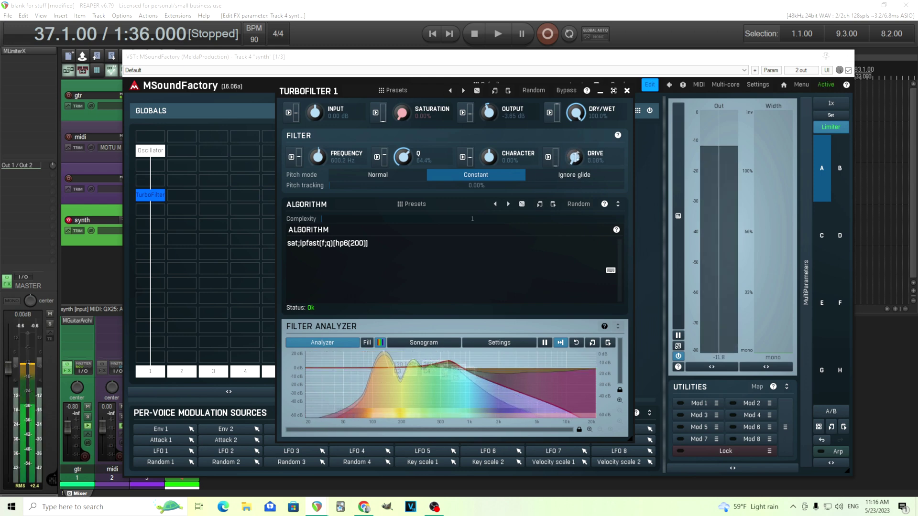
Reset the TurboFilter drive to 0% and lower the cutoff frequency to about 138.8 Hz.
drag(578, 152, 578, 109)
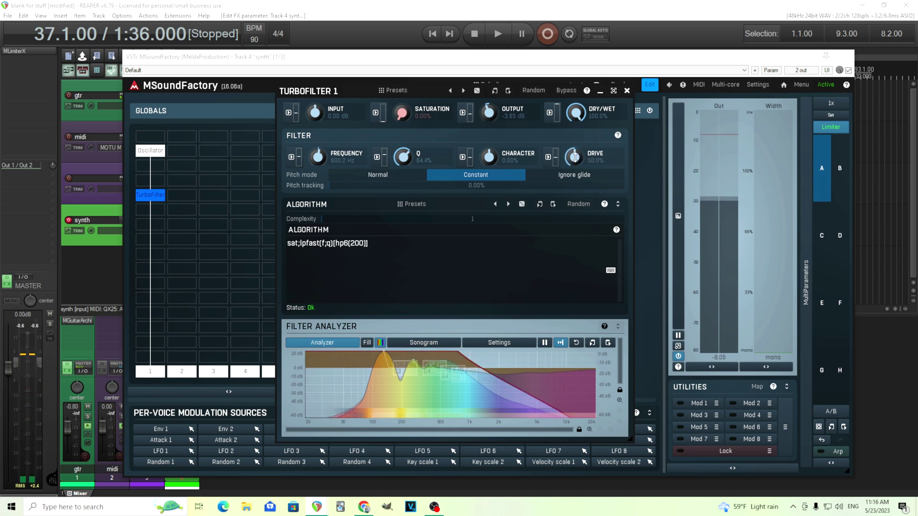
double_click(574, 157)
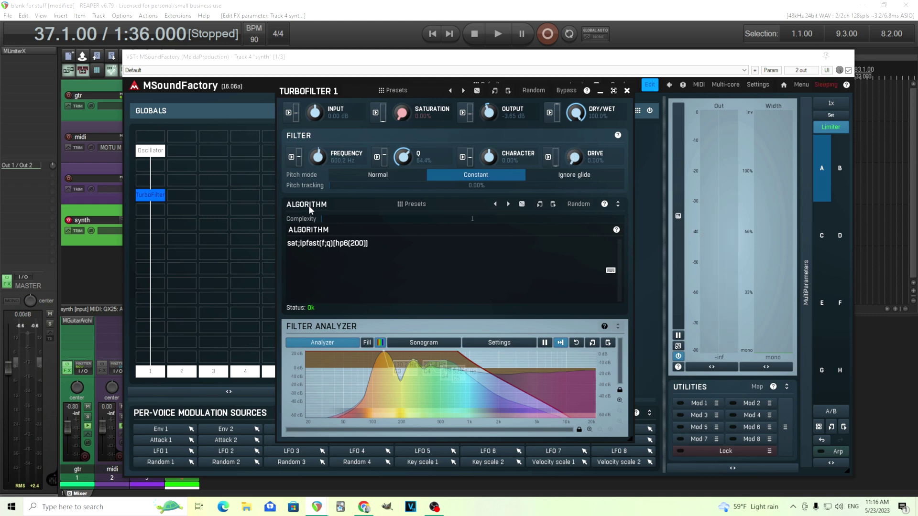
drag(317, 156, 317, 163)
Assign Attack 1 as the slot A modulation source for the TurboFilter frequency.
click(290, 159)
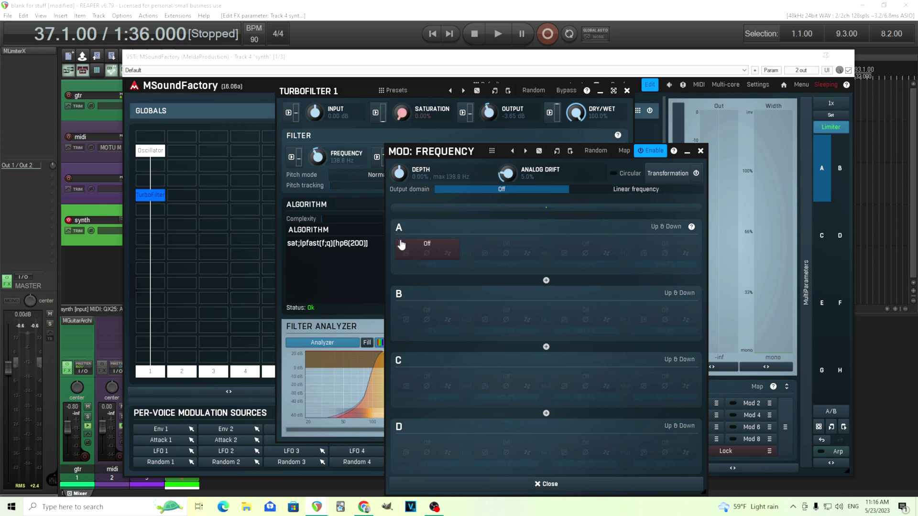
click(427, 245)
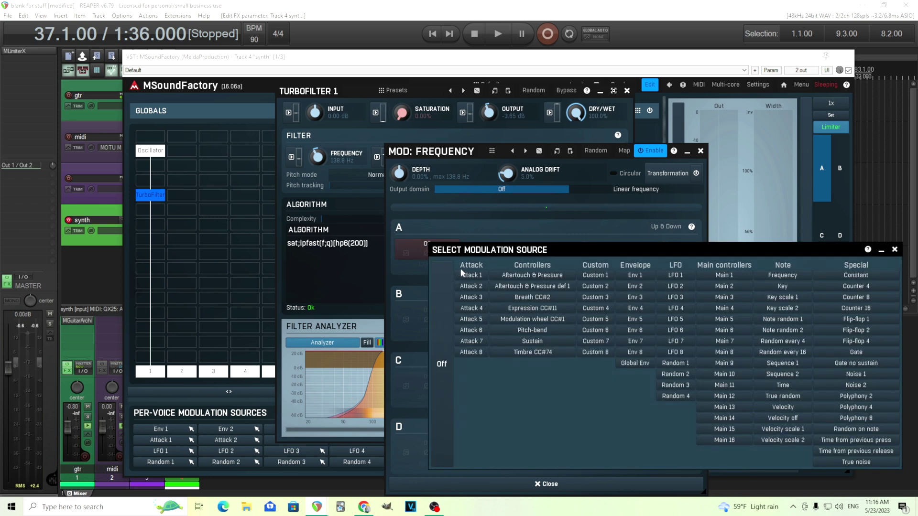
click(463, 276)
Reshape the Attack 1 envelope bend, set its time to 100 ms, and close the modulation editors.
click(406, 253)
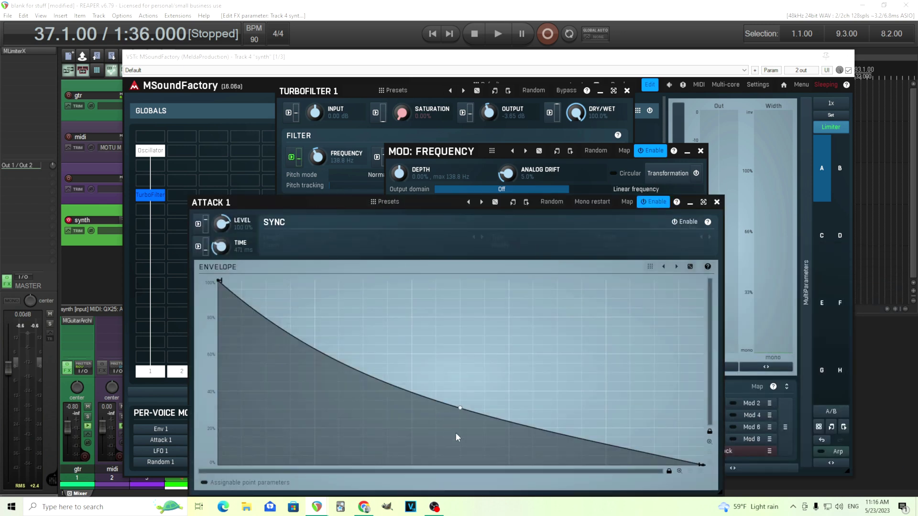
mouse_move(460, 410)
mouse_down()
mouse_move(465, 379)
mouse_move(462, 408)
mouse_up()
double_click(222, 248)
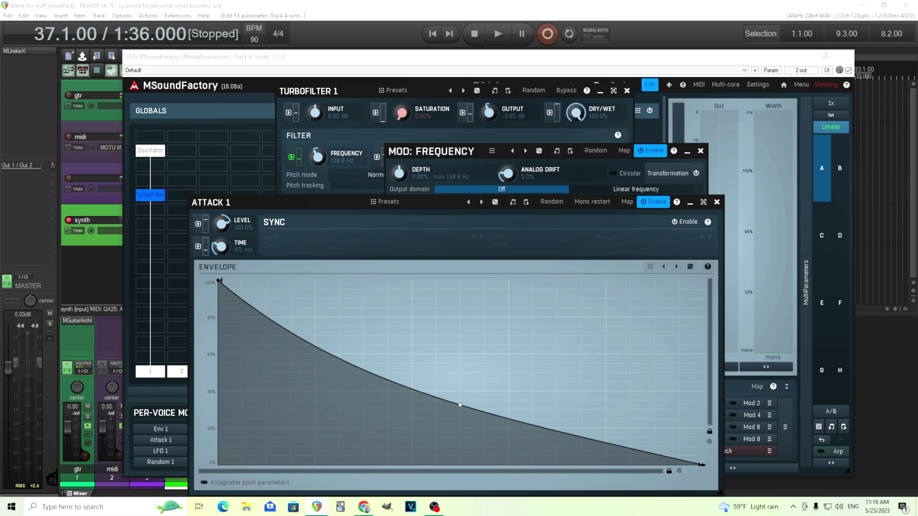
drag(234, 212, 229, 153)
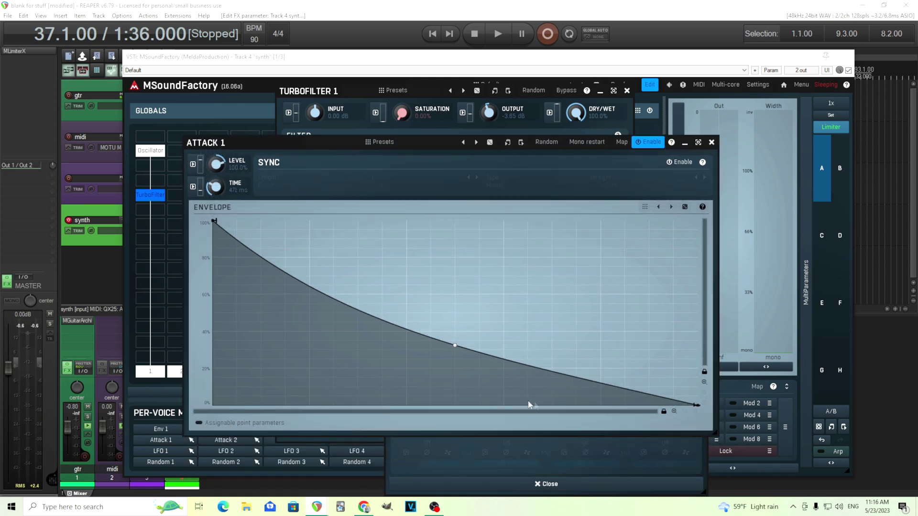
click(711, 142)
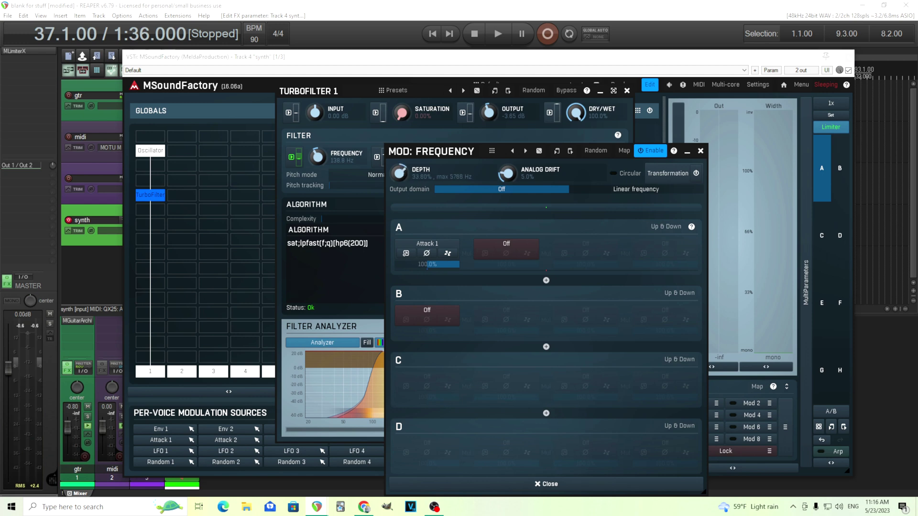
click(700, 151)
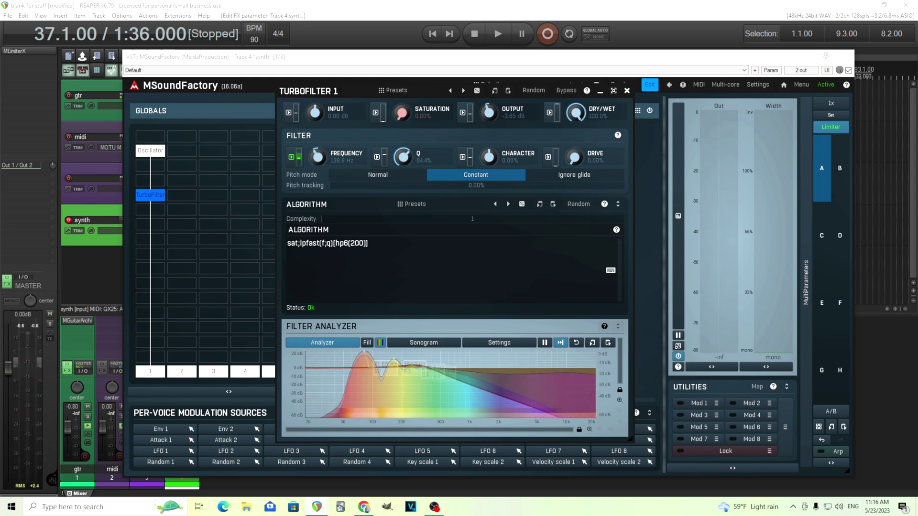
Raise Q, push the drive to 100%, then bring Q back down to about 30%.
drag(409, 157, 518, 158)
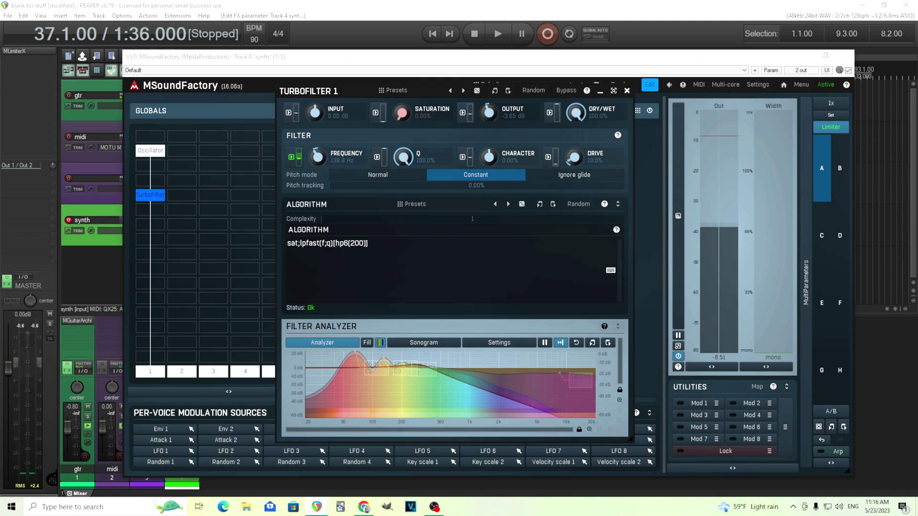
drag(565, 152, 581, 144)
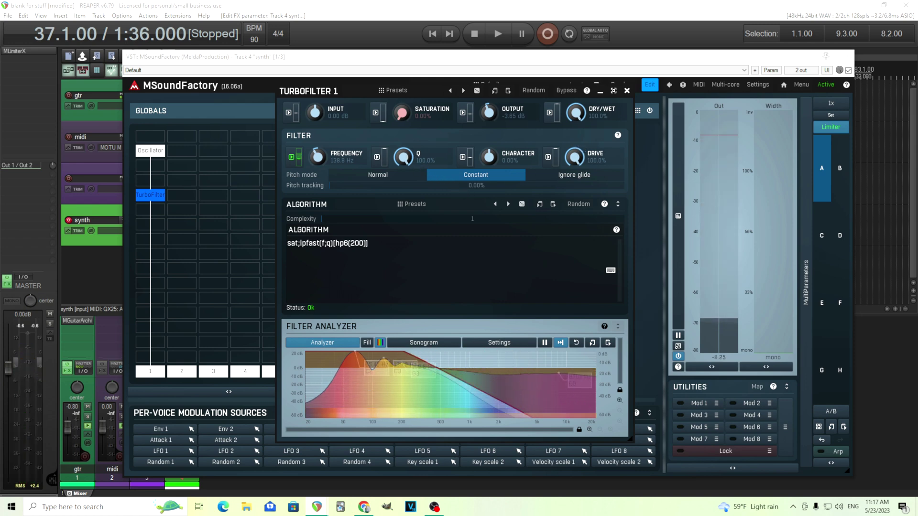
drag(403, 156, 403, 189)
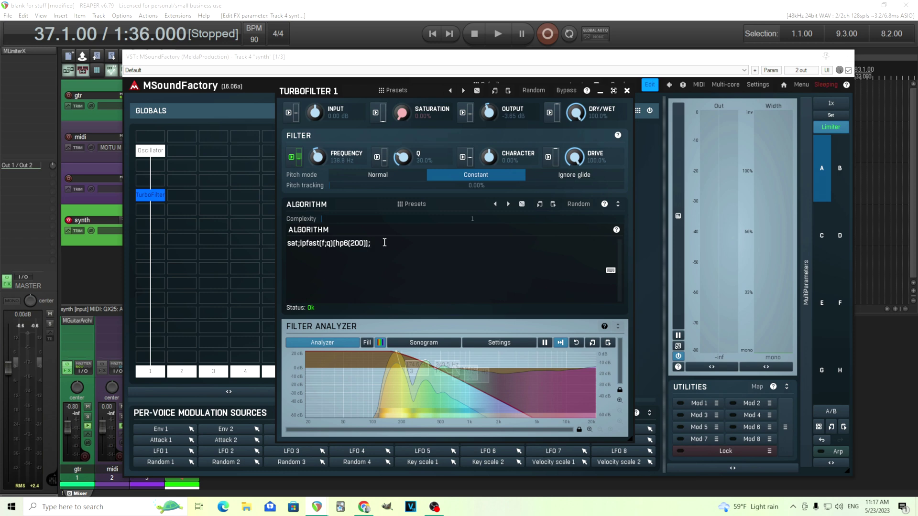
Append an extra ;sat stage to the algorithm and bring the drive back up.
text(sat)
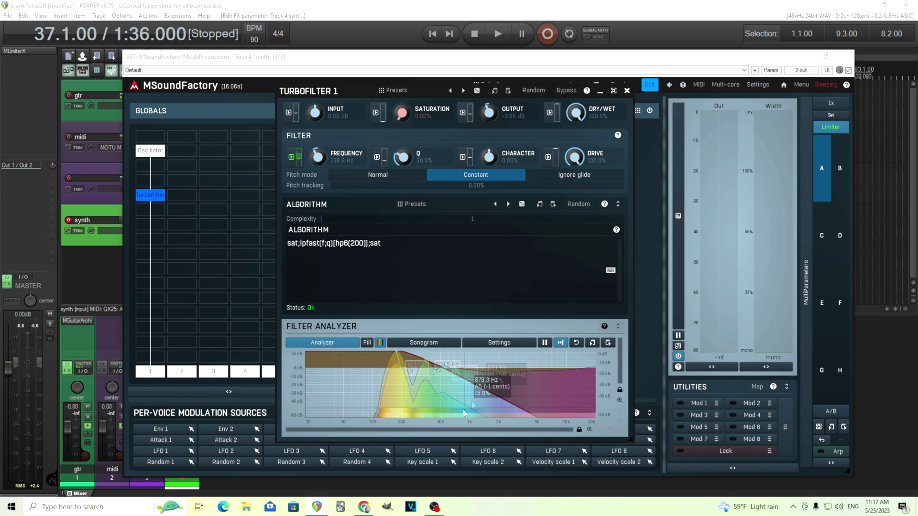
double_click(576, 156)
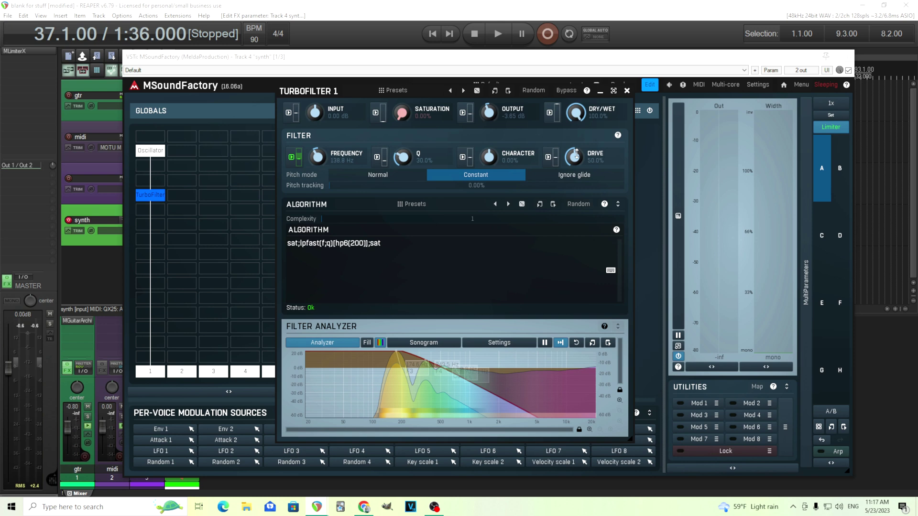
drag(535, 165, 535, 188)
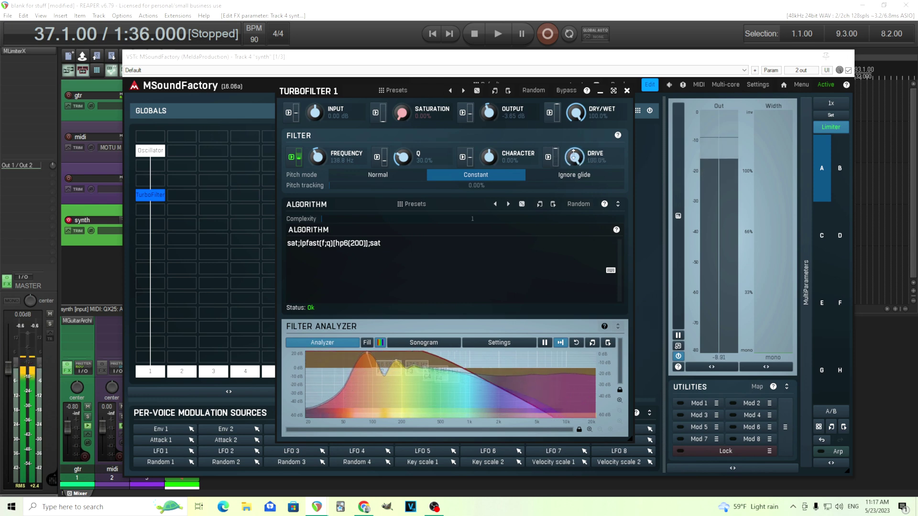
Delete the trailing sat from the algorithm and turn the saturation amount up.
double_click(376, 241)
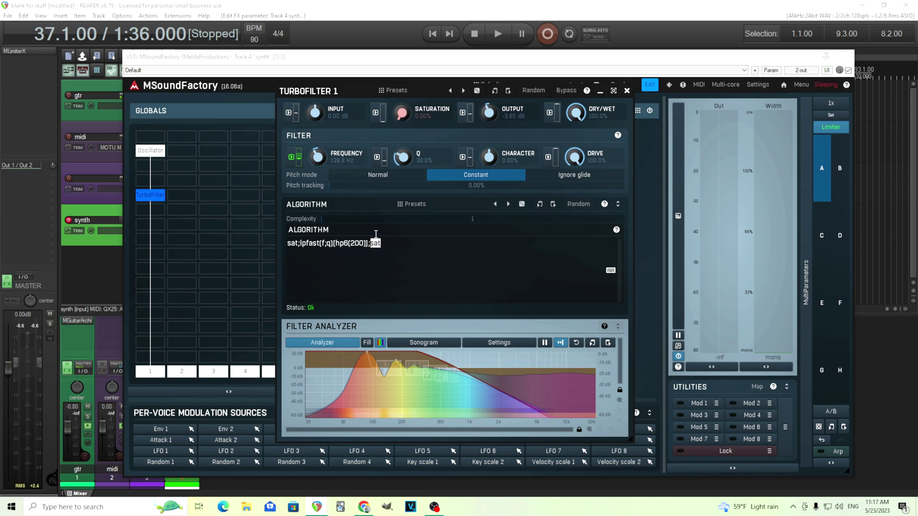
key(BackSpace)
key(BackSpace)
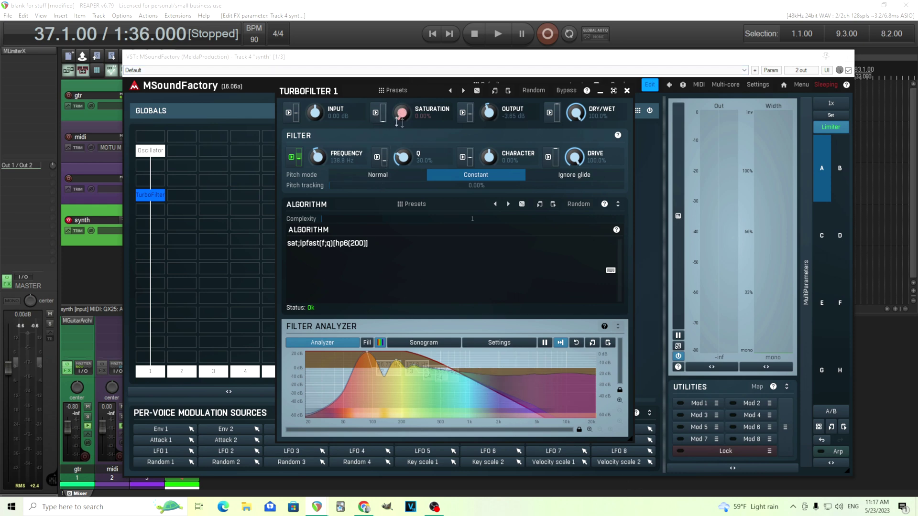
mouse_move(400, 122)
mouse_down()
mouse_move(399, 72)
mouse_move(402, 106)
mouse_up()
Load the Chute LP(12db) algorithm preset from the First filter batch folder.
click(415, 205)
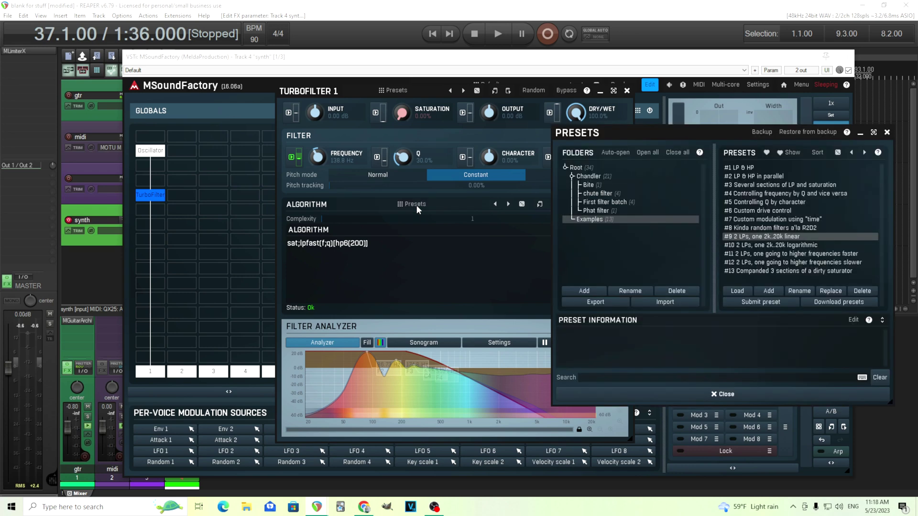
click(593, 211)
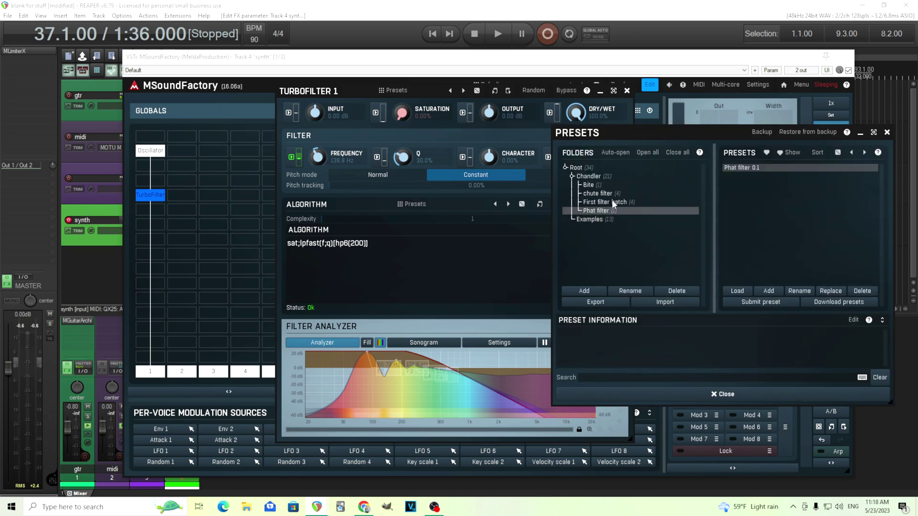
click(610, 201)
click(759, 170)
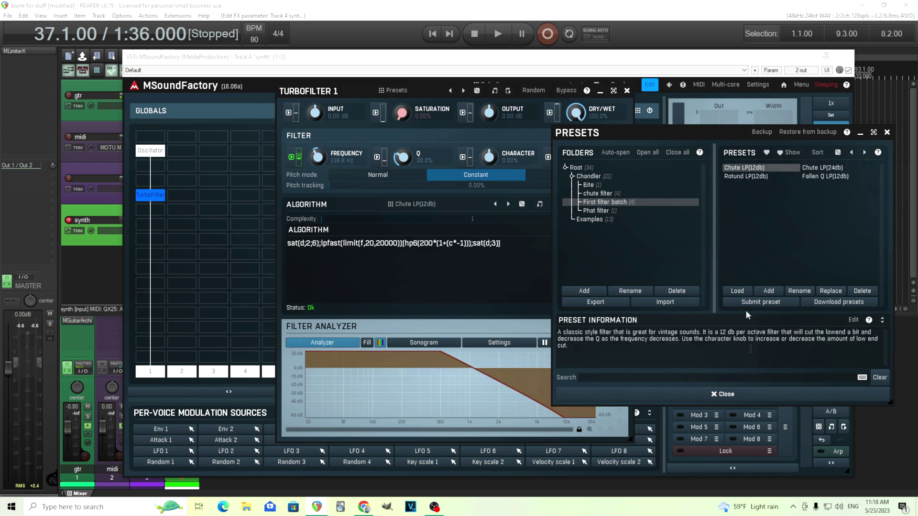
click(742, 394)
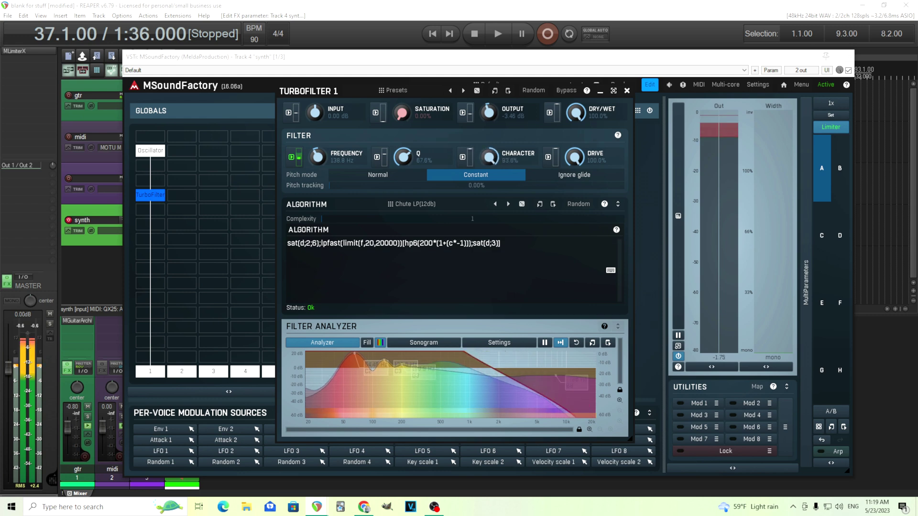
Sweep the CHARACTER knob into negative values, then reset it to 0.00%.
drag(488, 157, 491, 173)
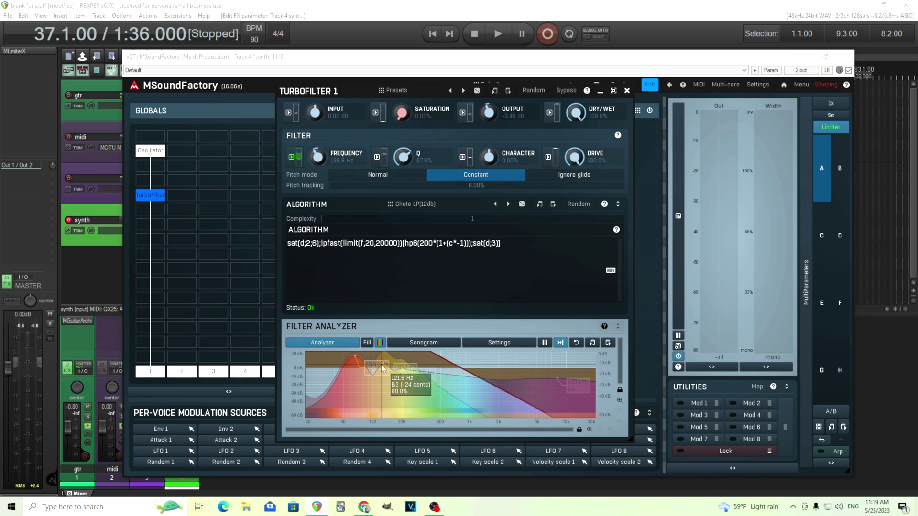
drag(488, 156, 488, 201)
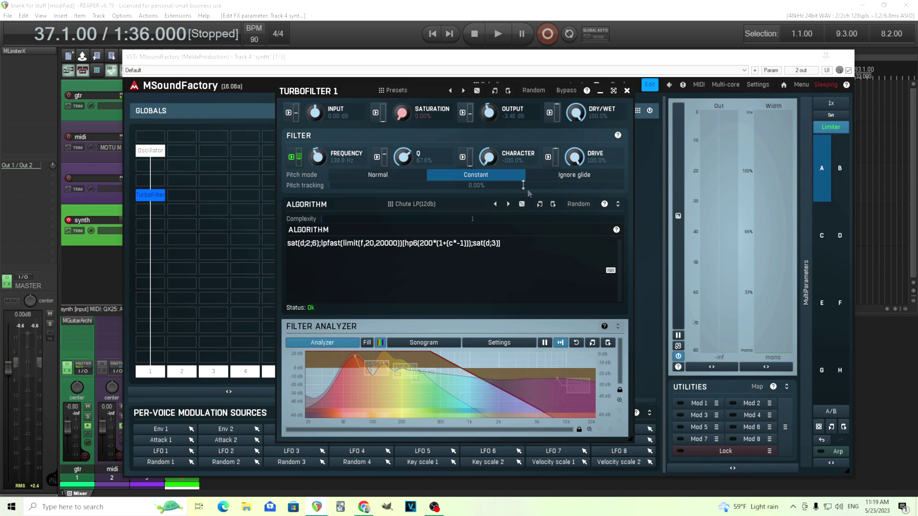
double_click(488, 157)
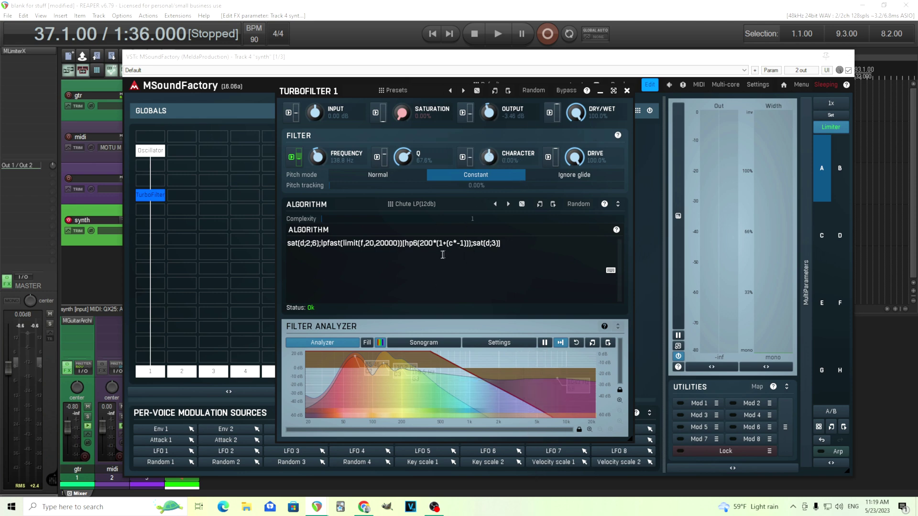